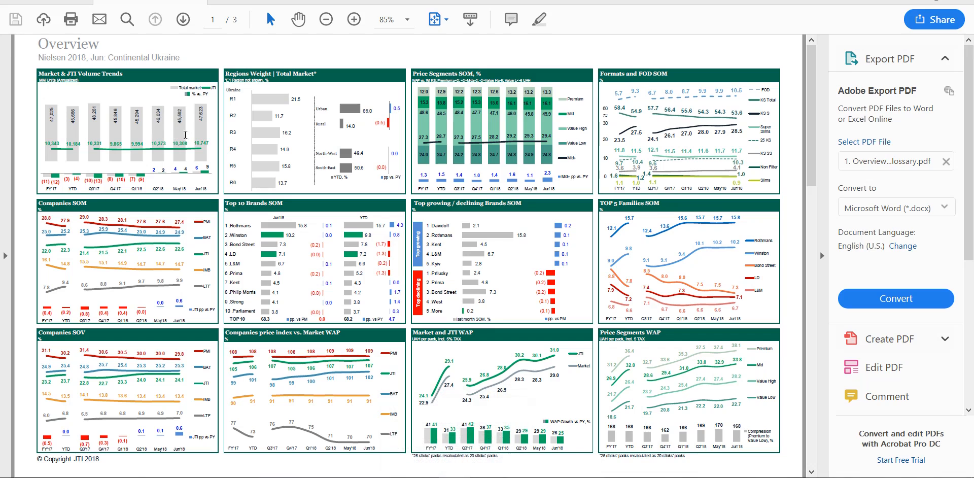
# Switch from the PDF report to the dbs dm CrossTab and add the manufacturer JTI to the rows
pyautogui.click(454, 476)
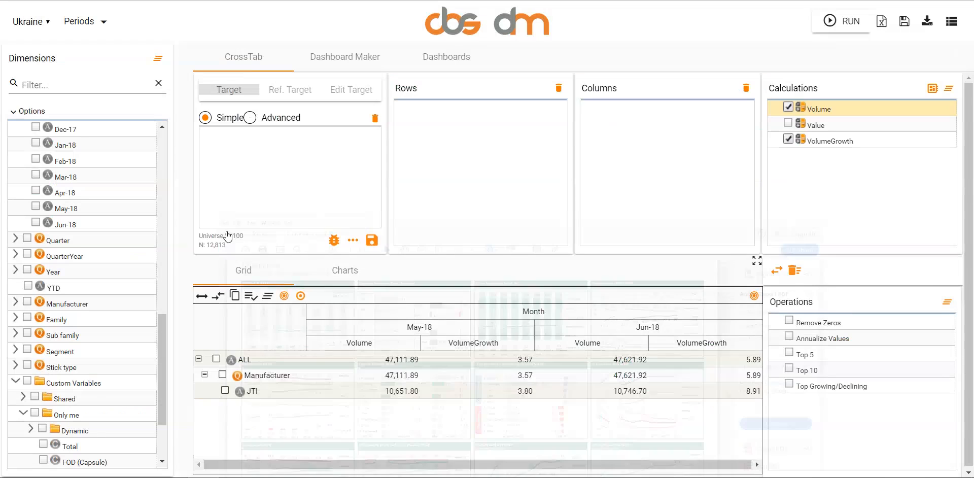
pyautogui.scroll(3, 108, 257)
pyautogui.scroll(10, 108, 255)
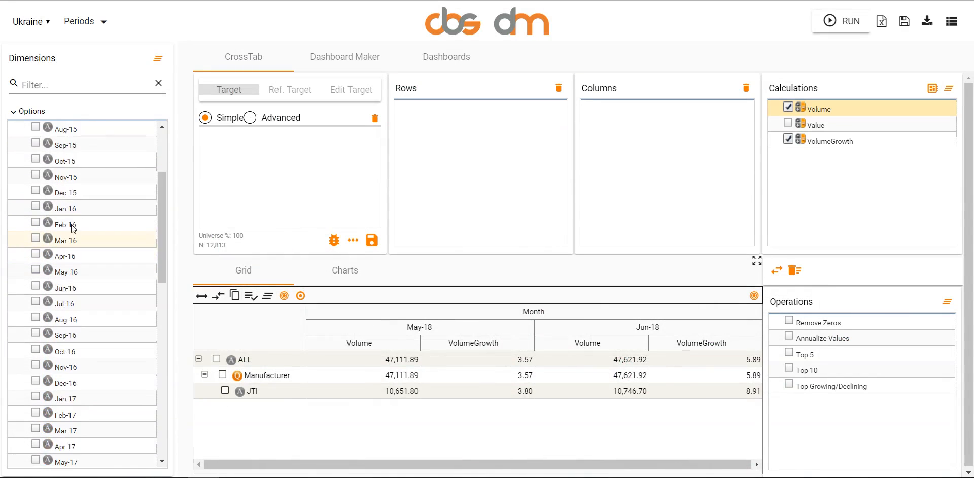
pyautogui.click(16, 129)
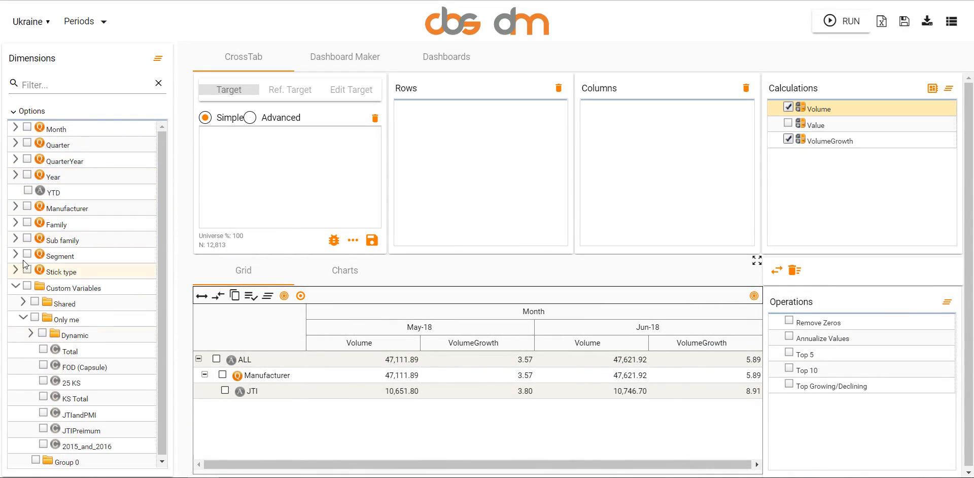
pyautogui.click(15, 285)
pyautogui.click(15, 208)
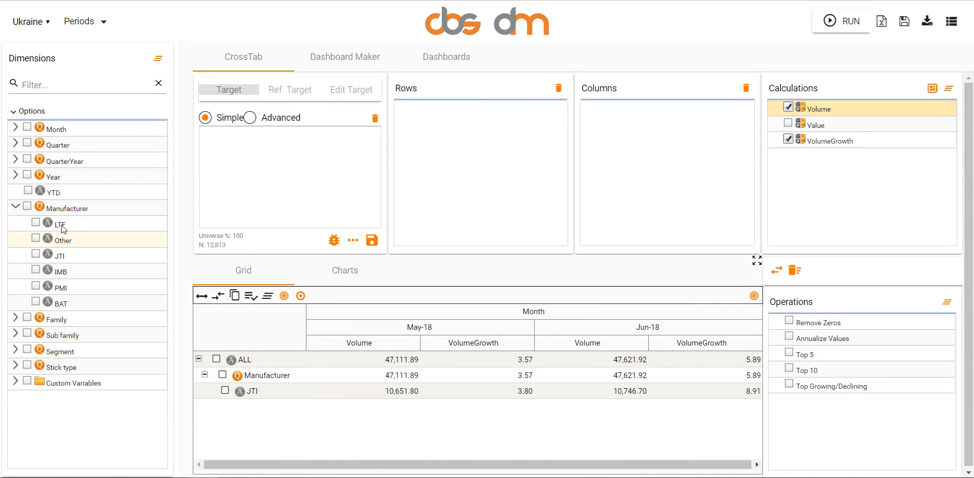
pyautogui.moveTo(75, 243); pyautogui.dragTo(506, 148)
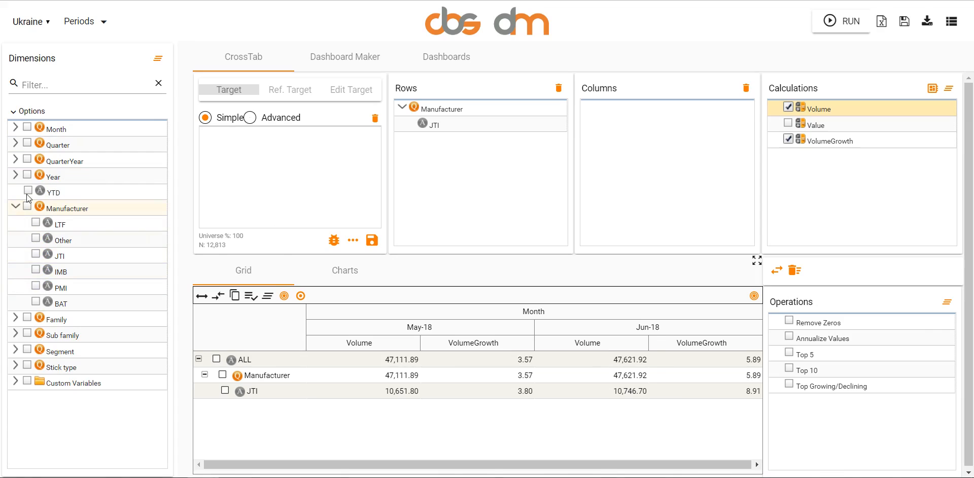
# Add the year 2017 and YTD to the crosstab columns
pyautogui.click(13, 203)
pyautogui.click(15, 174)
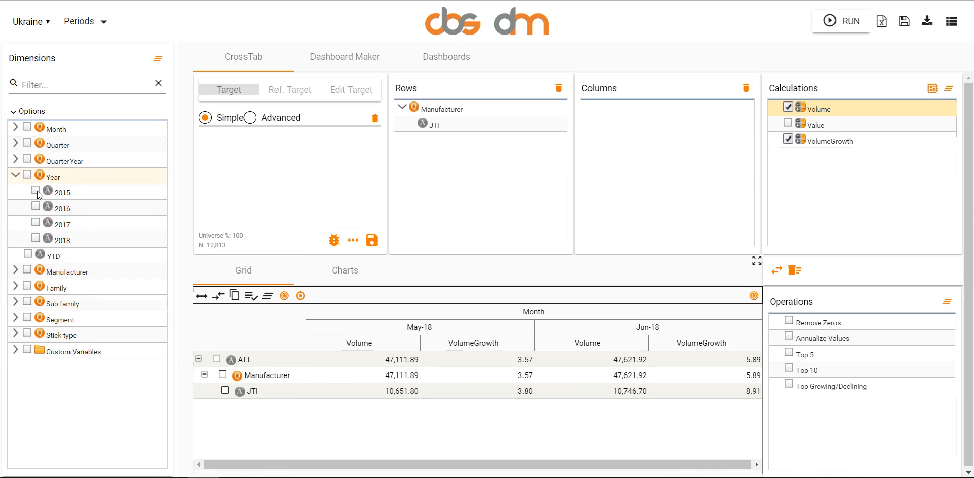
pyautogui.click(28, 253)
pyautogui.click(36, 238)
pyautogui.moveTo(97, 228); pyautogui.dragTo(640, 102)
pyautogui.click(35, 222)
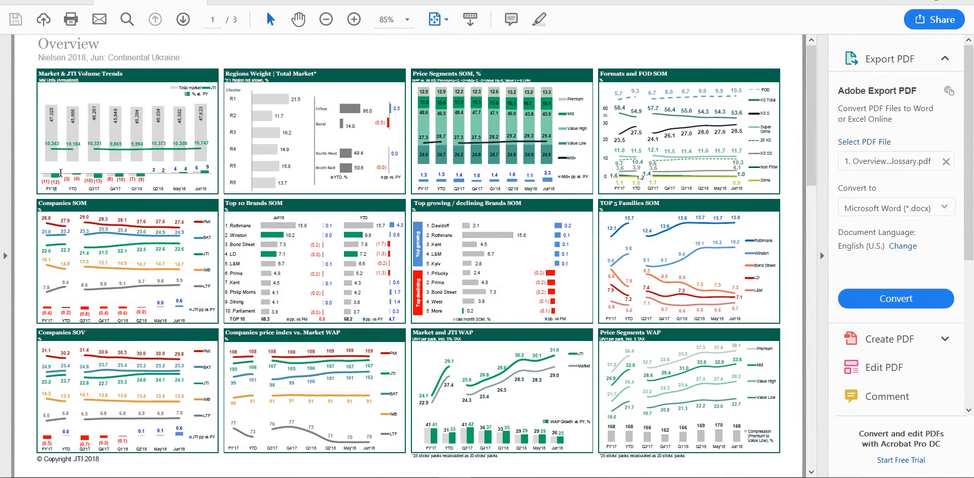
# Check the periods of the volume trends chart in the PDF and add quarters Q3-2017 through Q2-2018 to the crosstab columns
pyautogui.moveTo(83, 174); pyautogui.dragTo(203, 169)
pyautogui.hotkey('alt', 'Tab')
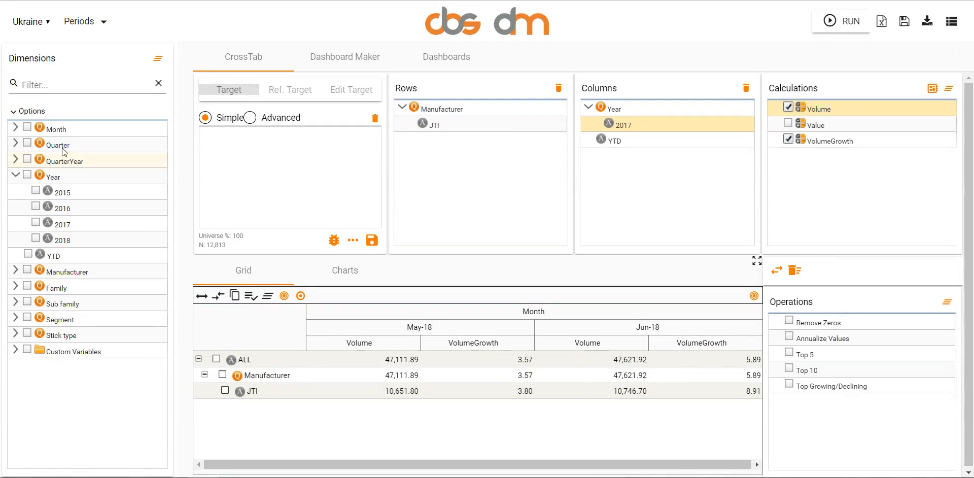
pyautogui.click(15, 159)
pyautogui.scroll(-3, 76, 253)
pyautogui.click(79, 263)
pyautogui.keyDown('shift'); pyautogui.click(67, 222); pyautogui.keyUp('shift')
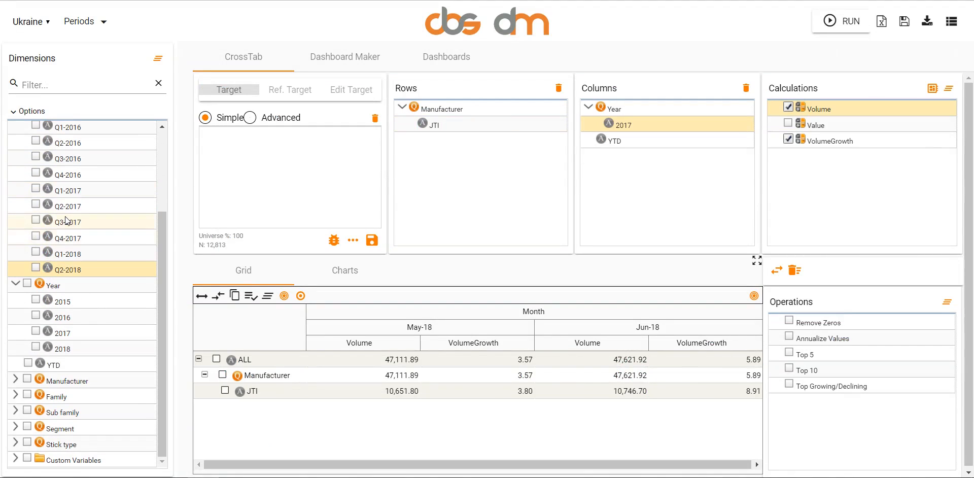
pyautogui.moveTo(67, 222); pyautogui.dragTo(665, 203)
pyautogui.scroll(3, 27, 165)
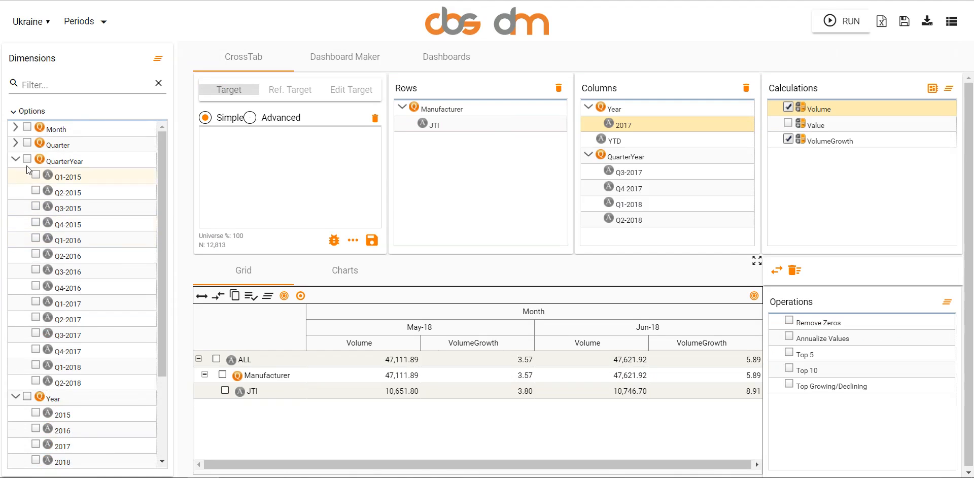
# Add the months May-18 and Jun-18 to the crosstab columns
pyautogui.click(15, 152)
pyautogui.click(16, 126)
pyautogui.scroll(-3, 66, 242)
pyautogui.scroll(-2, 67, 305)
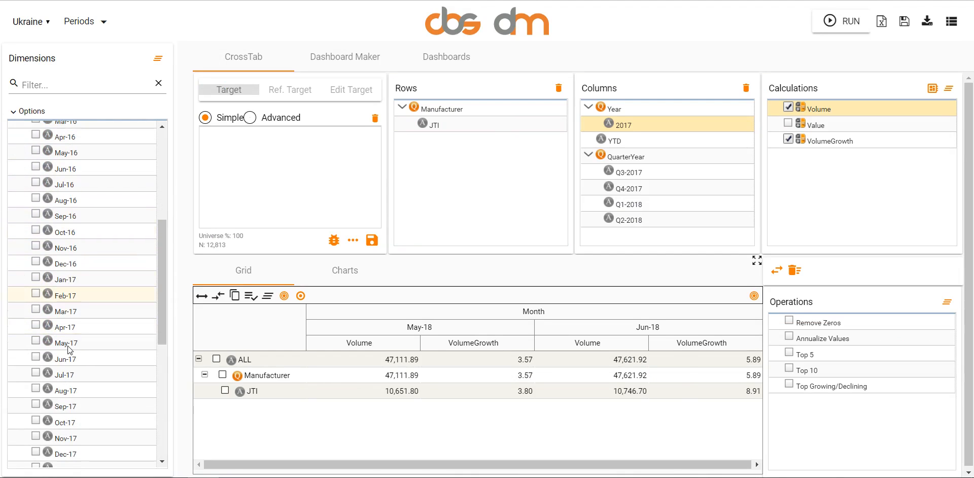
pyautogui.scroll(4, 67, 364)
pyautogui.scroll(-3, 81, 367)
pyautogui.scroll(-6, 90, 363)
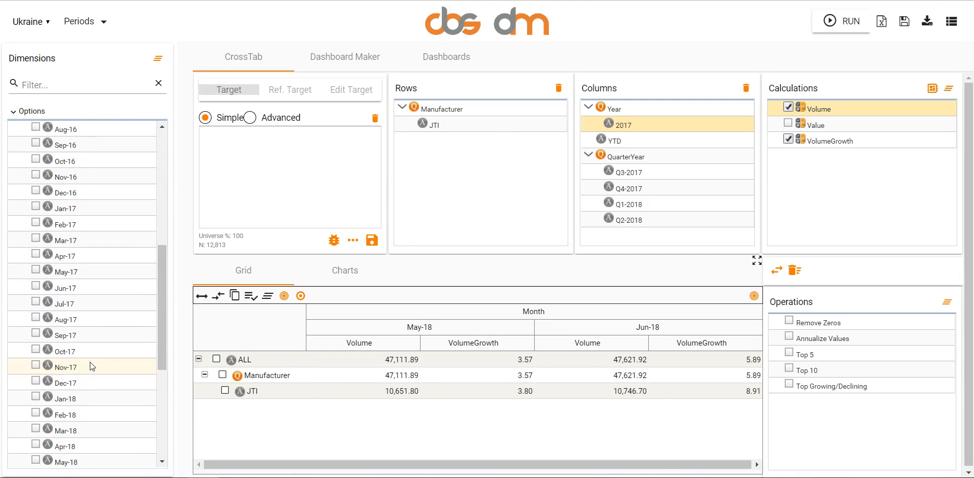
pyautogui.click(87, 232)
pyautogui.keyDown('shift'); pyautogui.click(88, 215); pyautogui.keyUp('shift')
pyautogui.moveTo(87, 212); pyautogui.dragTo(610, 206)
# Collapse the Month, QuarterYear and Year column groups and run the crosstab with Volume and VolumeGrowth
pyautogui.click(588, 234)
pyautogui.click(588, 155)
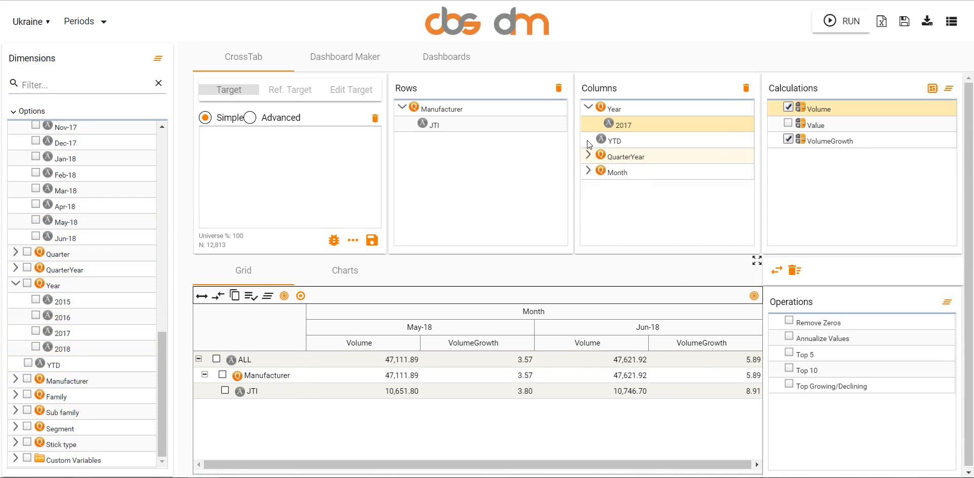
pyautogui.click(588, 107)
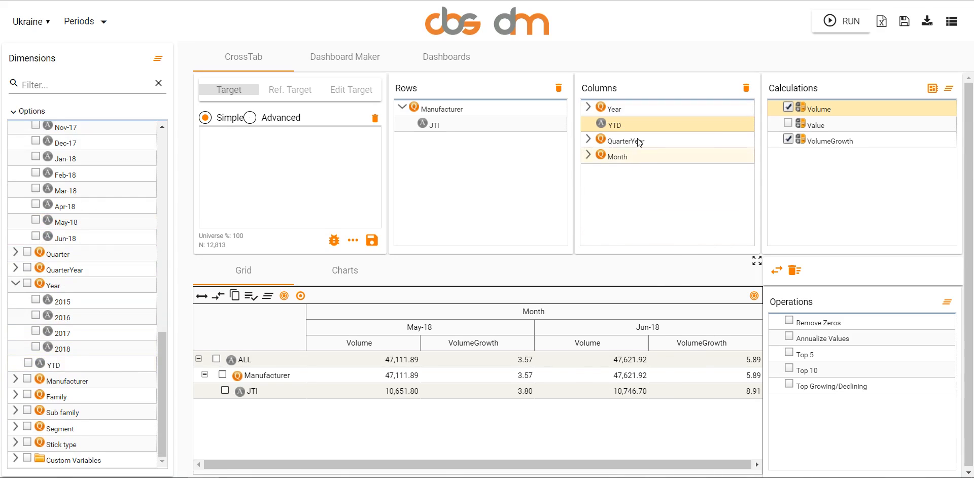
pyautogui.click(790, 133)
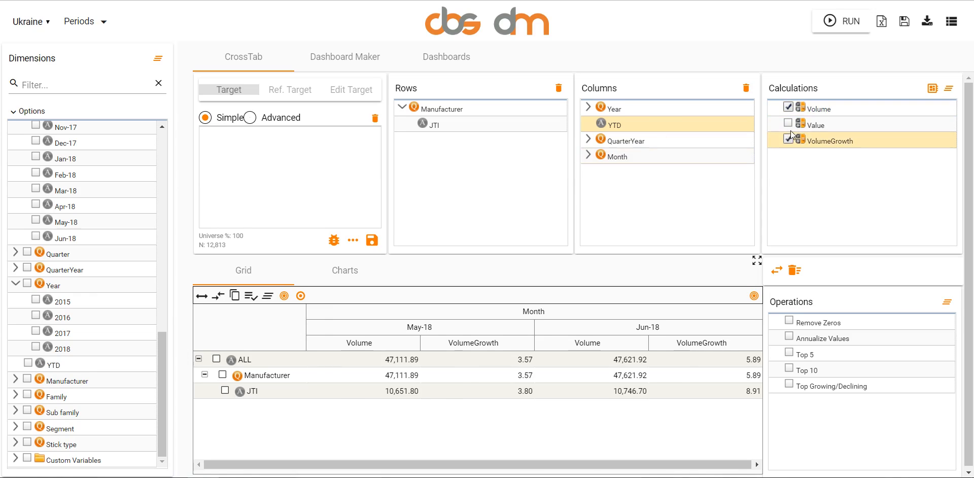
pyautogui.click(842, 21)
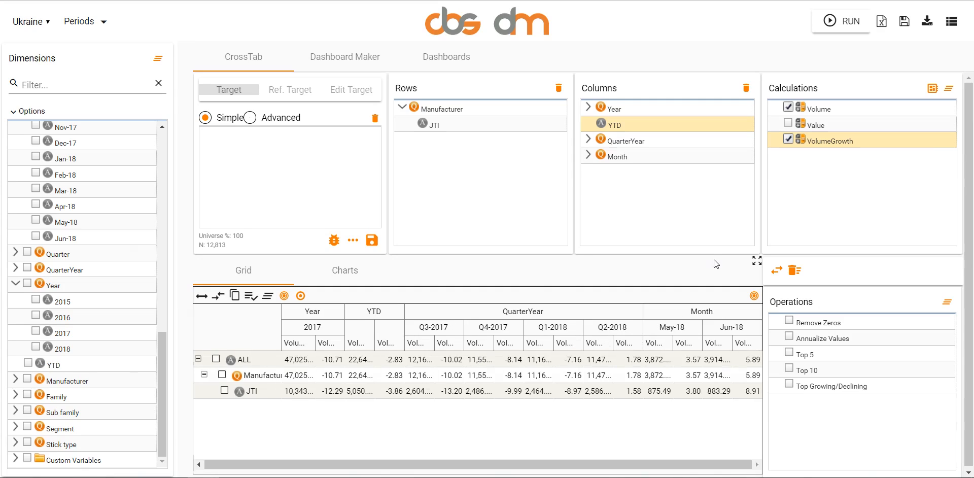
# Examine the crosstab results in full screen and compare them with the overview charts in the PDF report
pyautogui.click(756, 261)
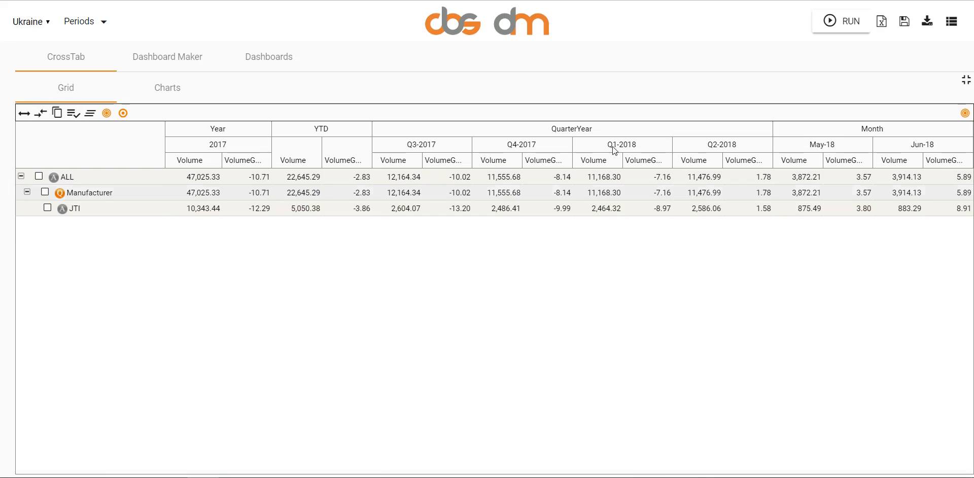
pyautogui.click(966, 77)
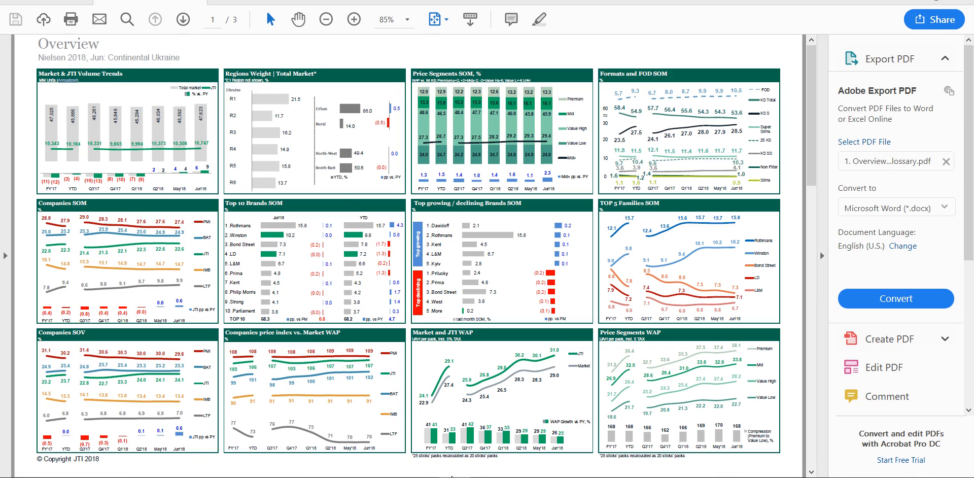
pyautogui.click(455, 476)
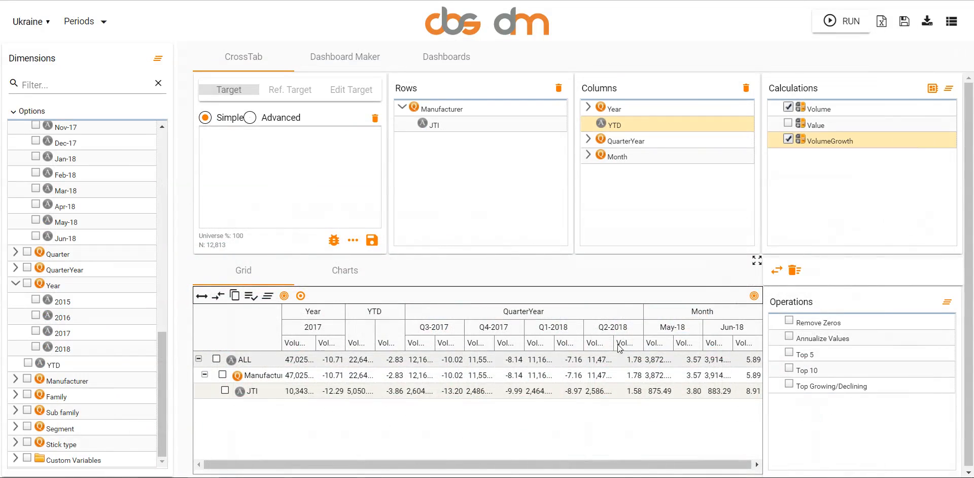
# Enable the Annualize Values operation, rerun the crosstab and enlarge the results grid to full screen
pyautogui.click(788, 336)
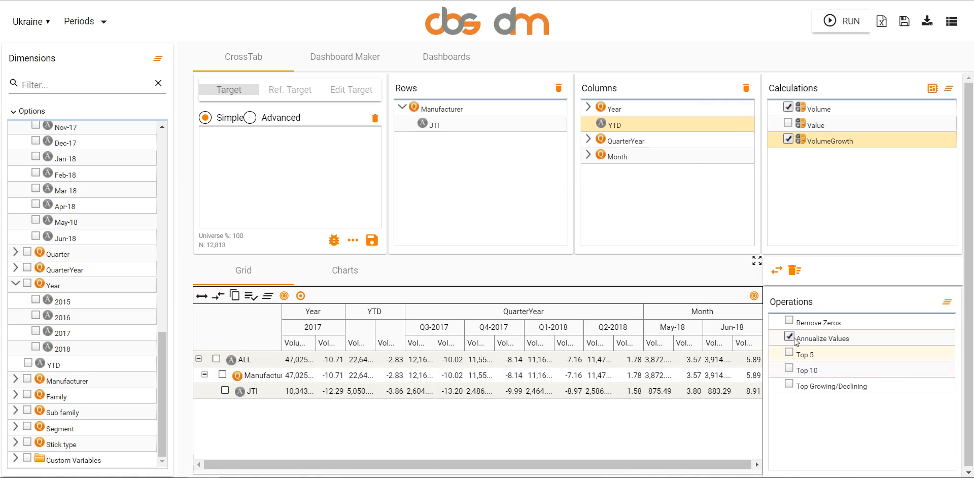
pyautogui.click(842, 21)
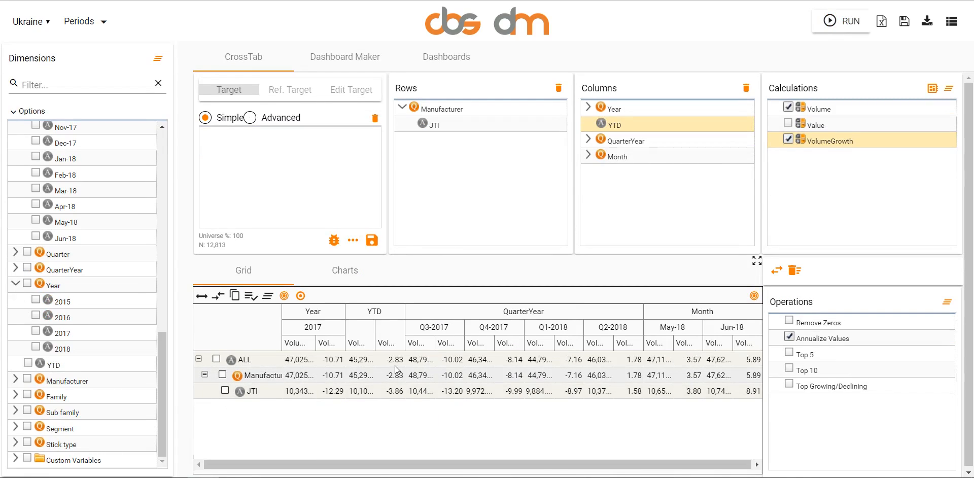
pyautogui.click(752, 251)
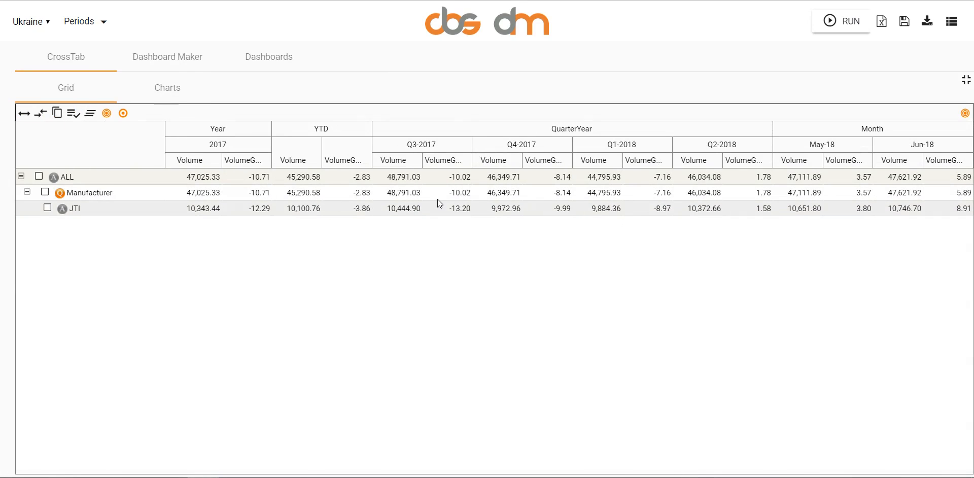
# View the annualized results as a chart and return to the grid in the normal layout
pyautogui.click(153, 87)
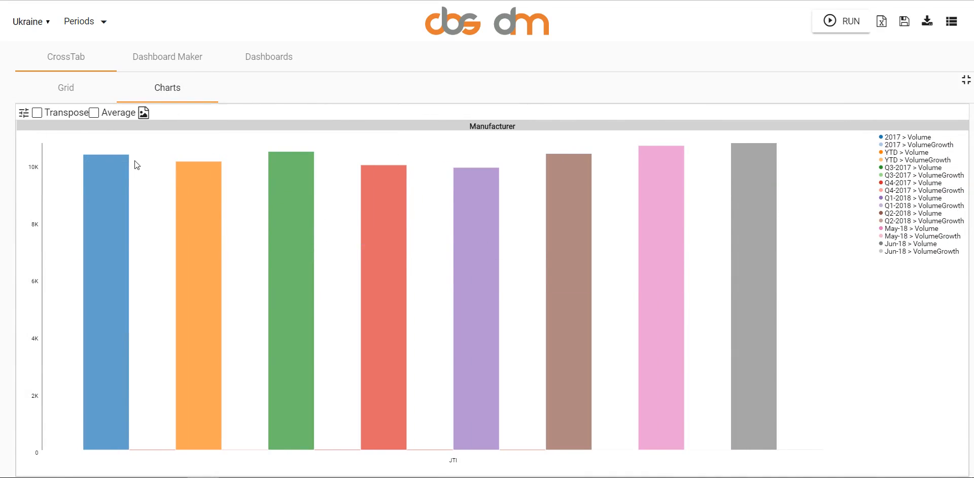
pyautogui.click(82, 85)
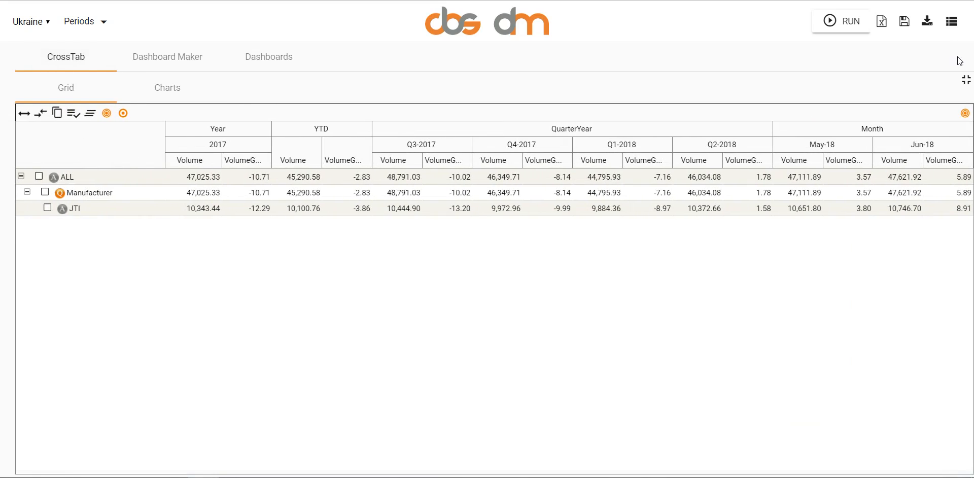
pyautogui.click(965, 80)
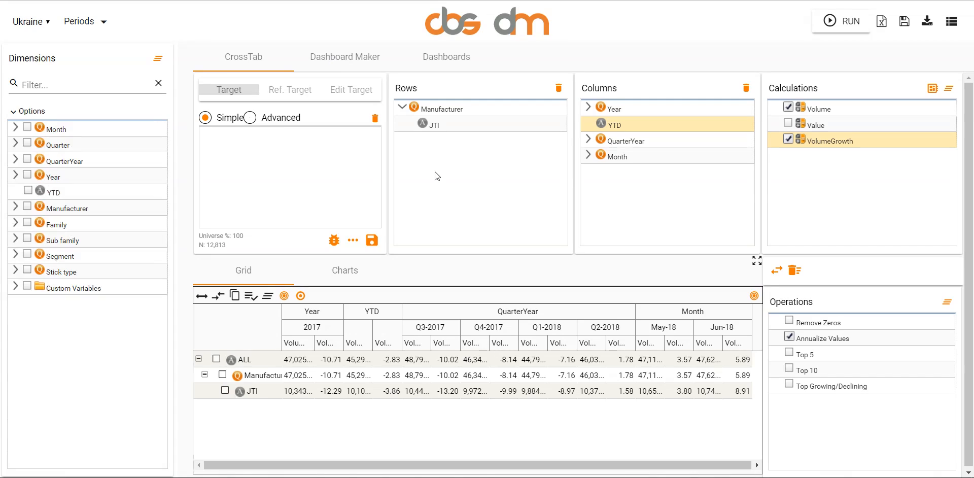
# Open the Dashboard Maker and create a new dashboard panel
pyautogui.click(346, 53)
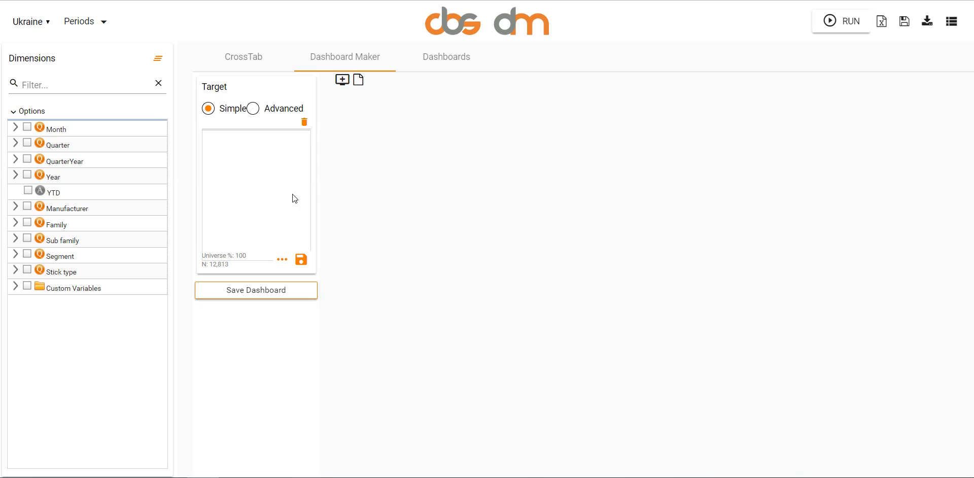
pyautogui.click(358, 79)
pyautogui.click(560, 270)
pyautogui.click(349, 84)
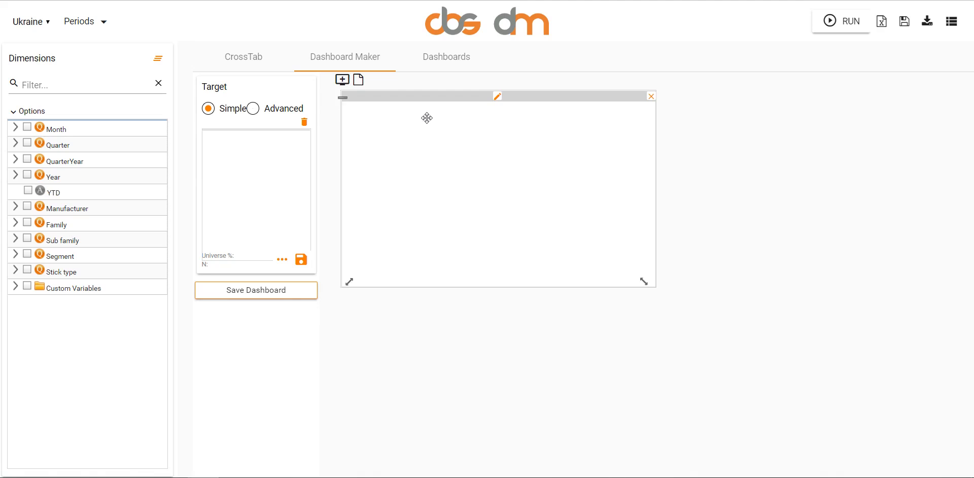
pyautogui.click(358, 77)
pyautogui.click(555, 283)
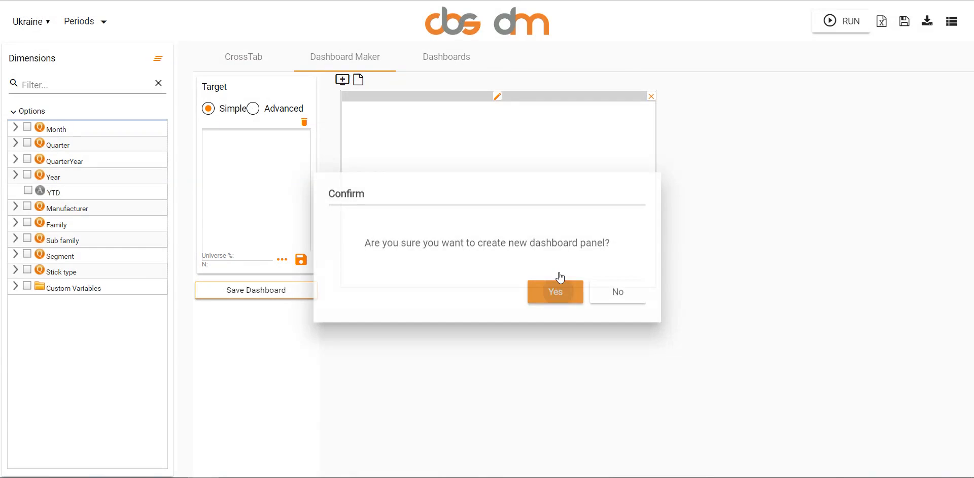
# Add an element to the new dashboard panel and title it "Chart 1.1"
pyautogui.click(343, 79)
pyautogui.click(494, 92)
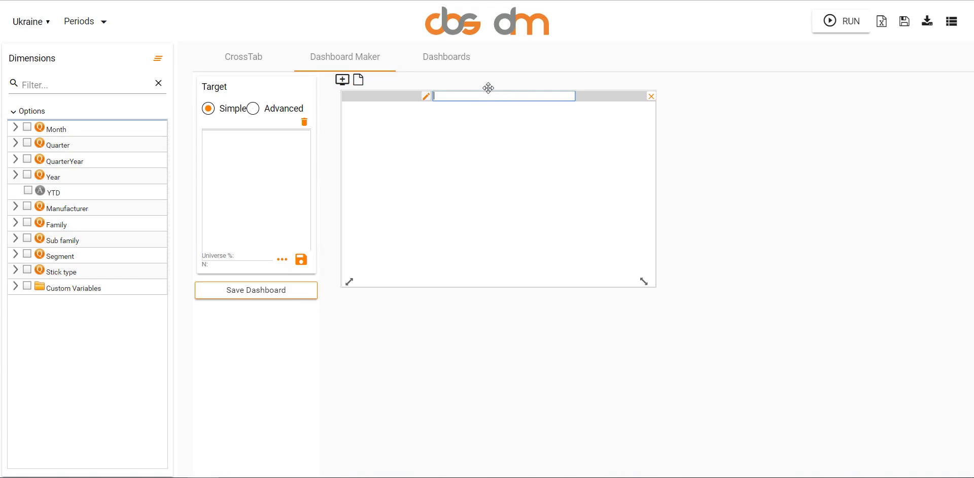
pyautogui.write('Chart 1.1')
pyautogui.press('Return')
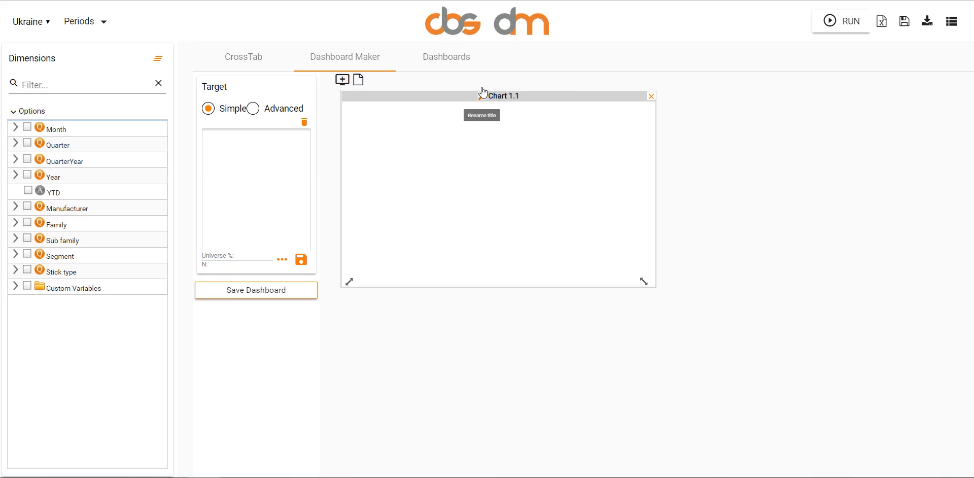
# Open the Chart 1.1 element for editing and compare its setup areas with those of the CrossTab
pyautogui.doubleClick(474, 146)
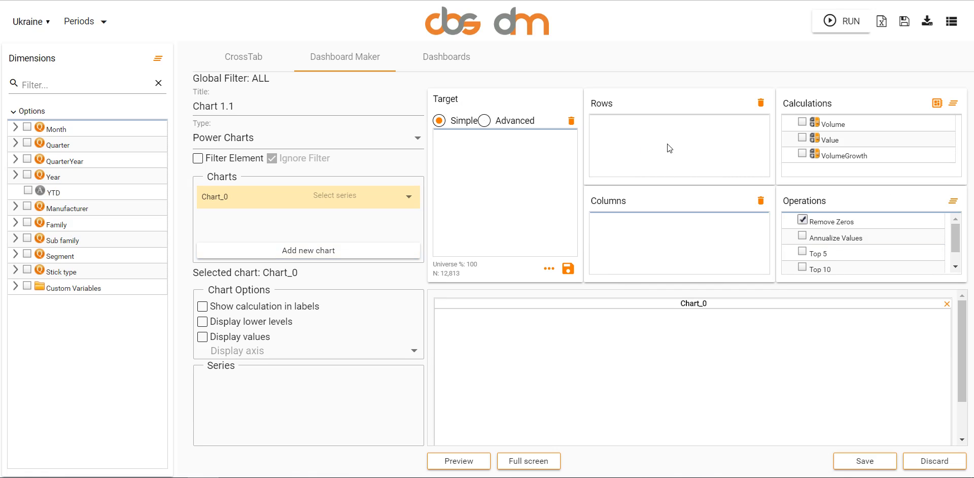
pyautogui.click(243, 56)
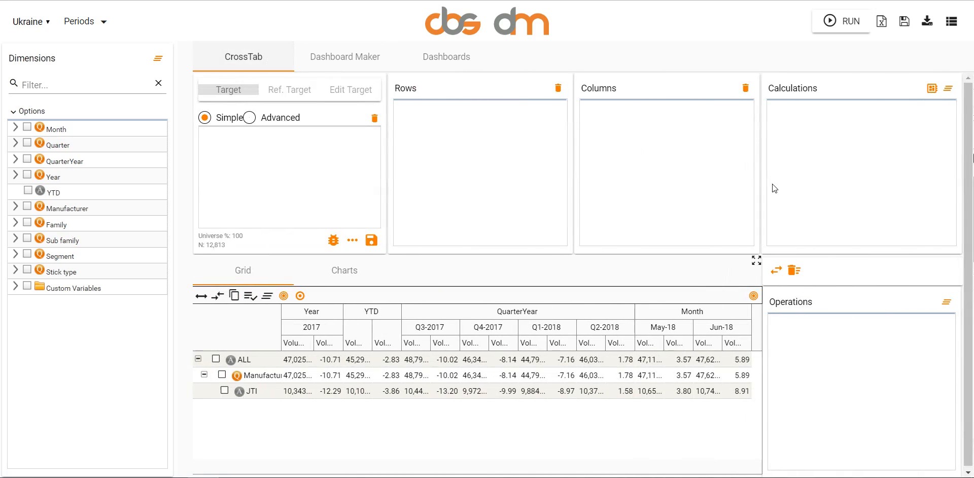
pyautogui.click(341, 55)
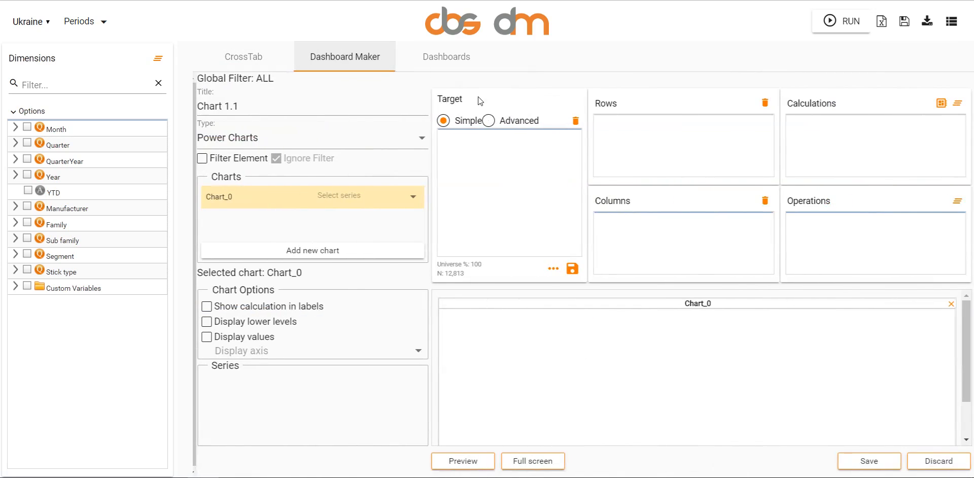
# Add the year 2017 and YTD to the columns of Chart 1.1
pyautogui.click(39, 179)
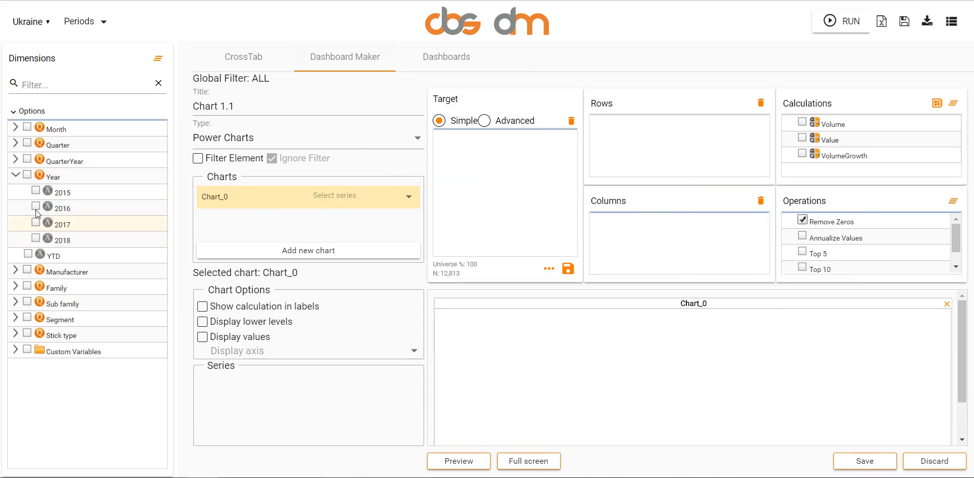
pyautogui.click(36, 222)
pyautogui.moveTo(85, 226); pyautogui.dragTo(629, 226)
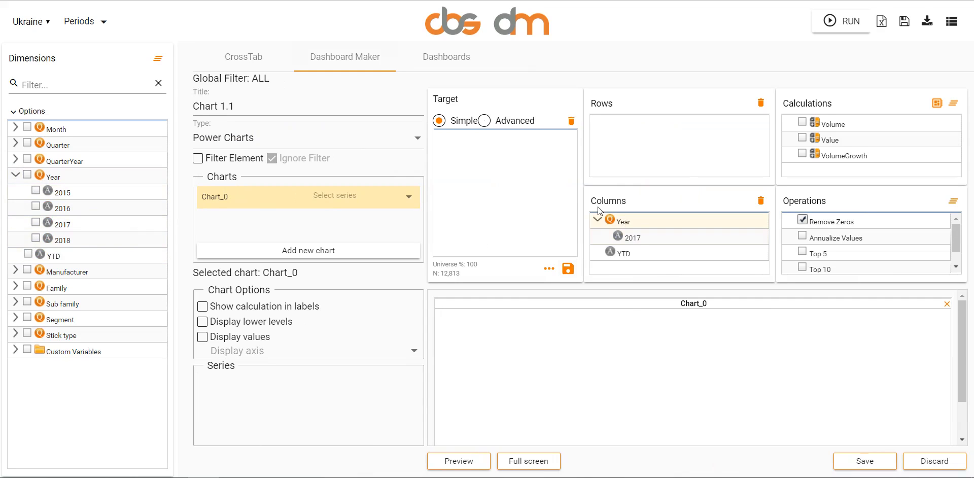
# Add the QuarterYear periods to the columns of Chart 1.1
pyautogui.click(15, 159)
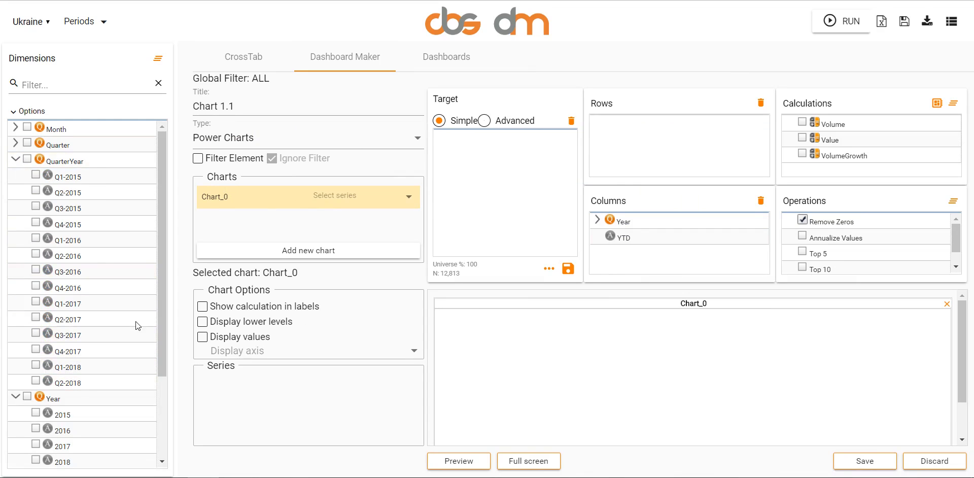
pyautogui.moveTo(64, 161); pyautogui.dragTo(639, 245)
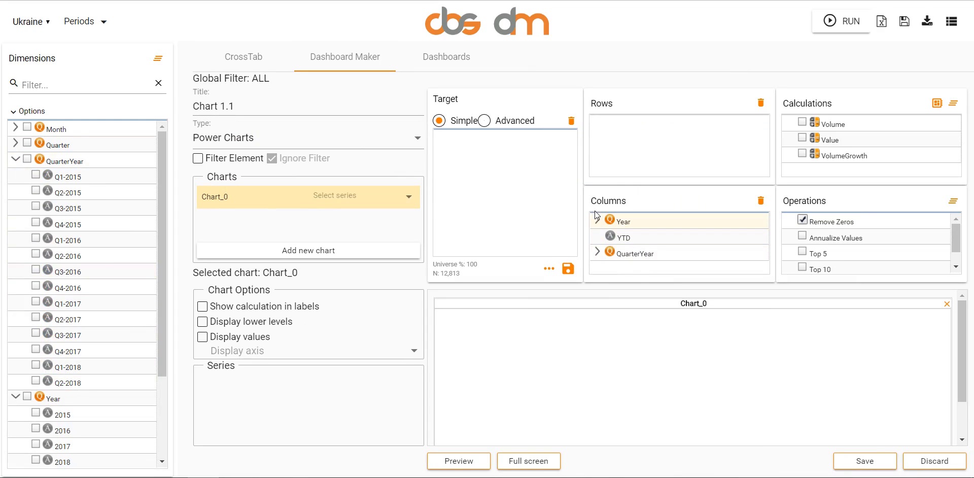
pyautogui.click(16, 157)
# Add the 2018 Month periods to the columns of Chart 1.1
pyautogui.click(17, 122)
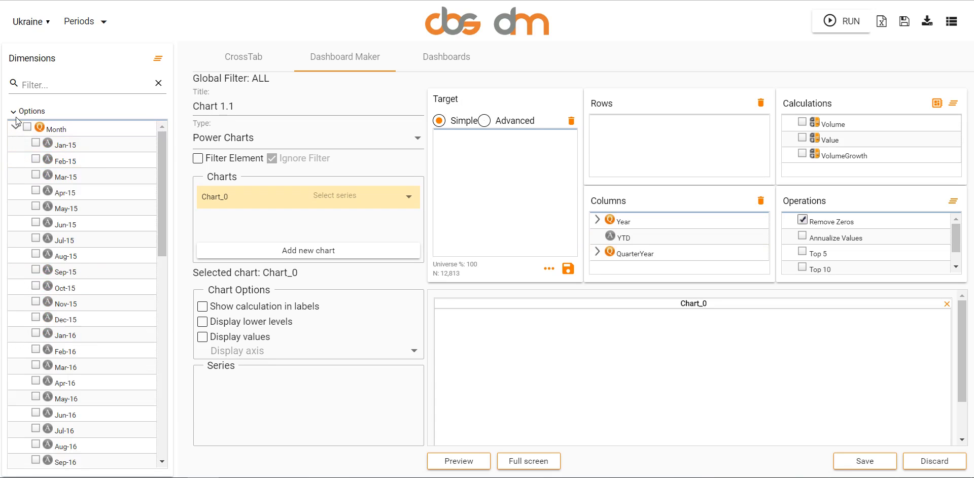
pyautogui.scroll(-10, 82, 264)
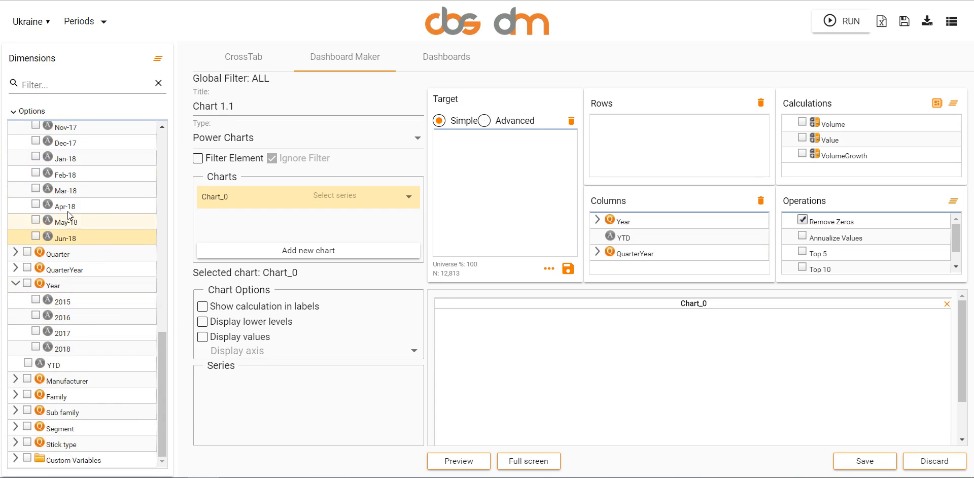
pyautogui.moveTo(68, 215); pyautogui.dragTo(604, 256)
pyautogui.click(65, 236)
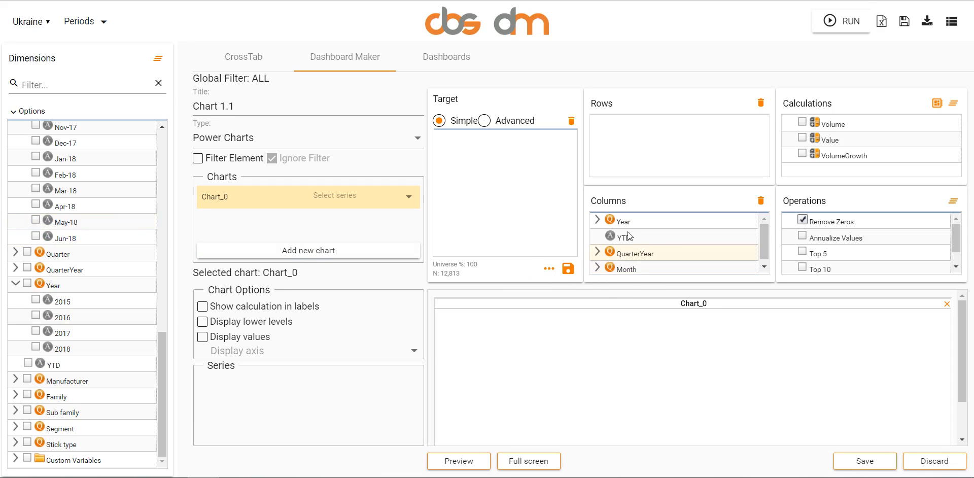
pyautogui.scroll(6, 101, 212)
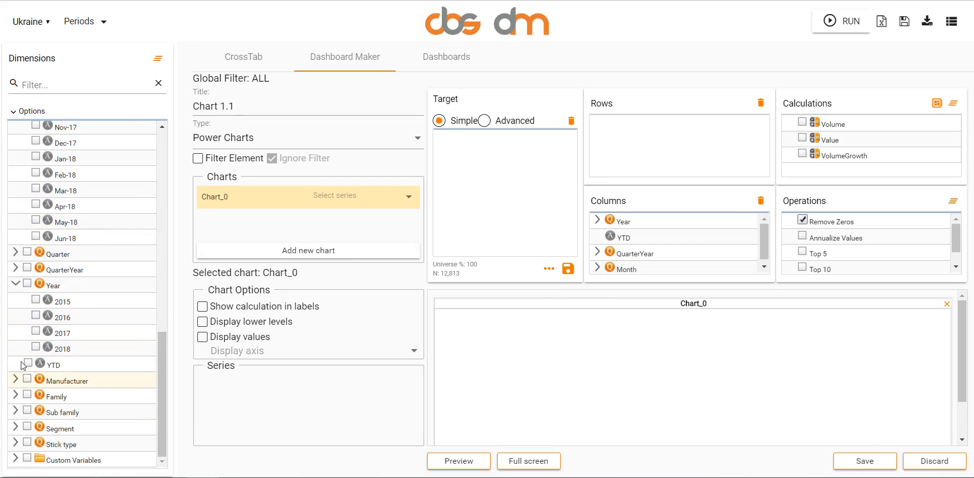
# Add the manufacturer JTI to the rows of Chart 1.1
pyautogui.click(15, 379)
pyautogui.scroll(-1, 89, 401)
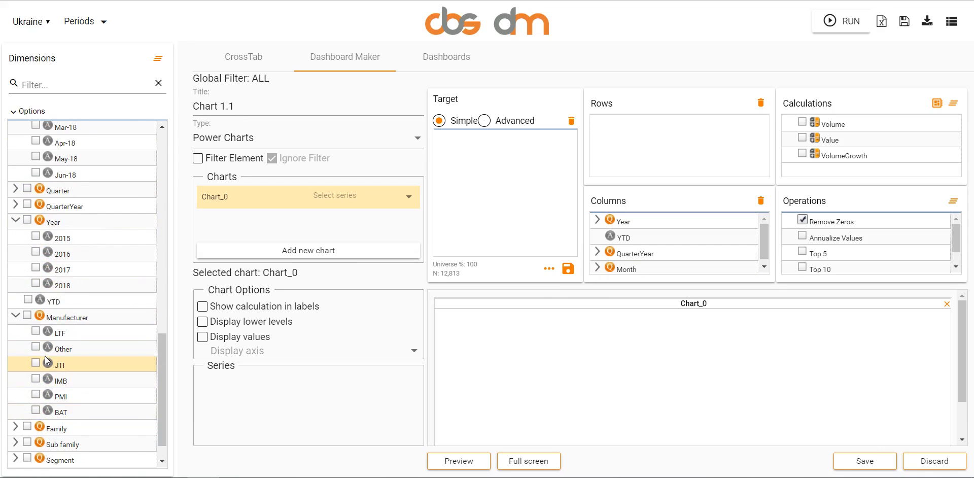
pyautogui.moveTo(51, 360); pyautogui.dragTo(730, 132)
# Include the Volume and VolumeGrowth calculations and enable Annualize Values for Chart 1.1
pyautogui.click(802, 121)
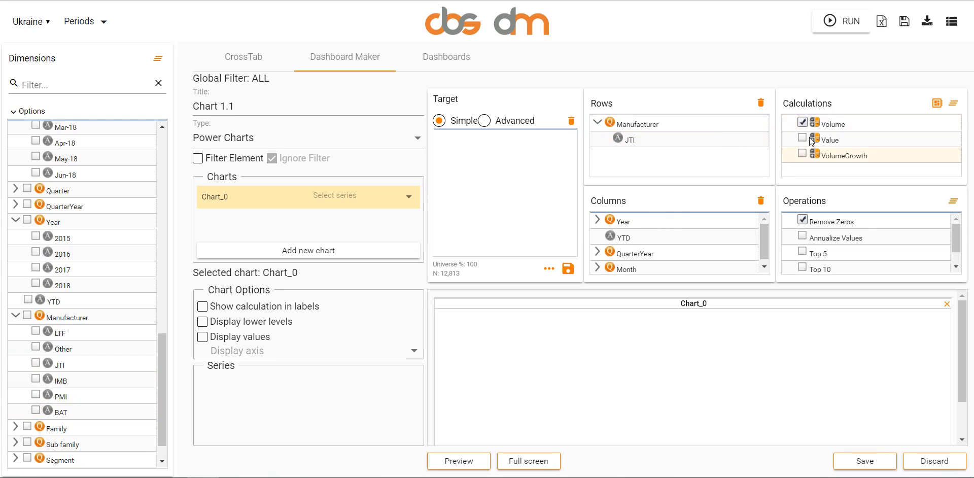
pyautogui.click(802, 152)
pyautogui.click(802, 235)
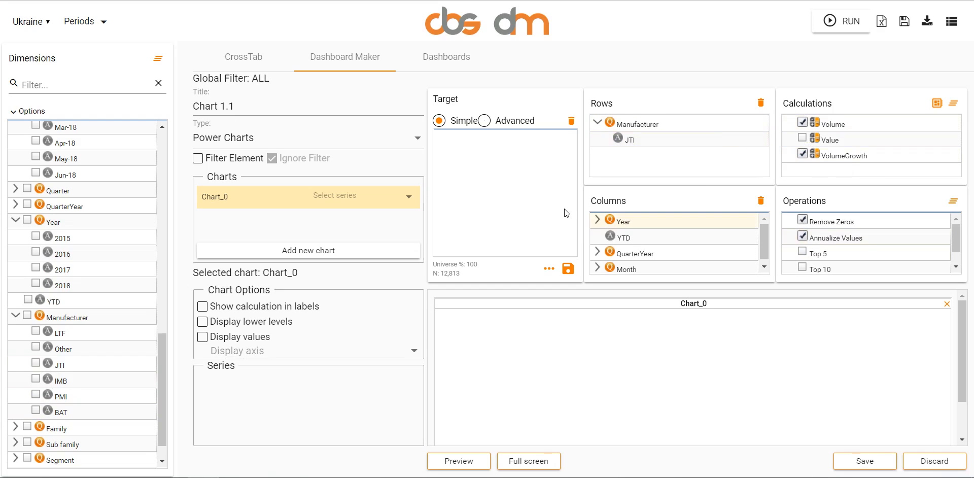
# Add a second chart to the Chart 1.1 element and check how the two charts are laid out
pyautogui.click(405, 195)
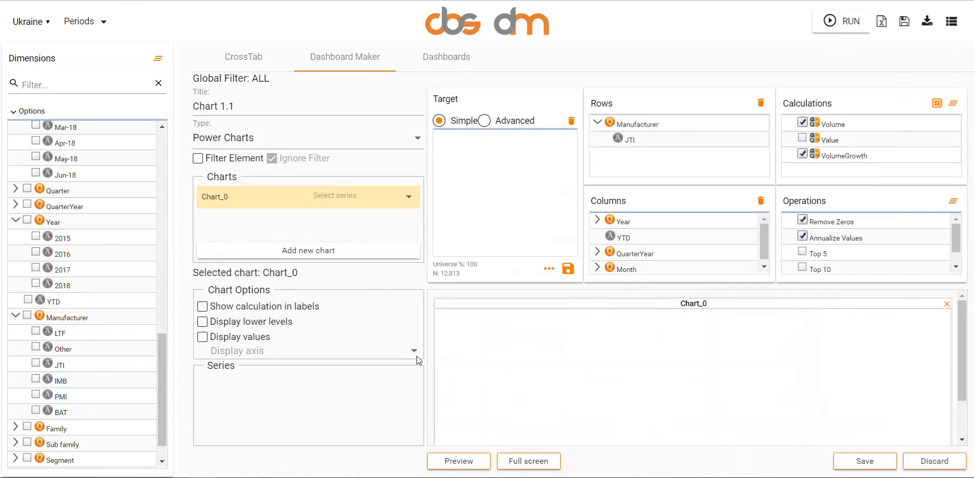
pyautogui.click(332, 247)
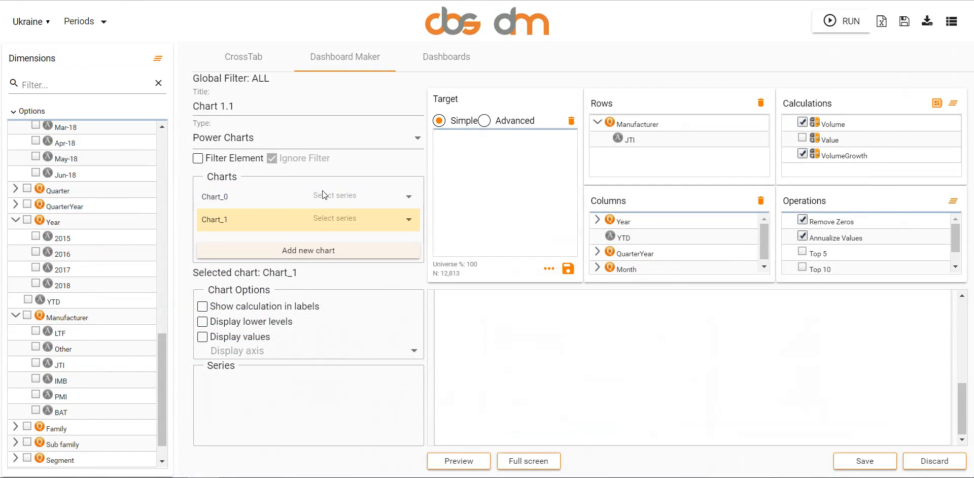
pyautogui.scroll(5, 677, 357)
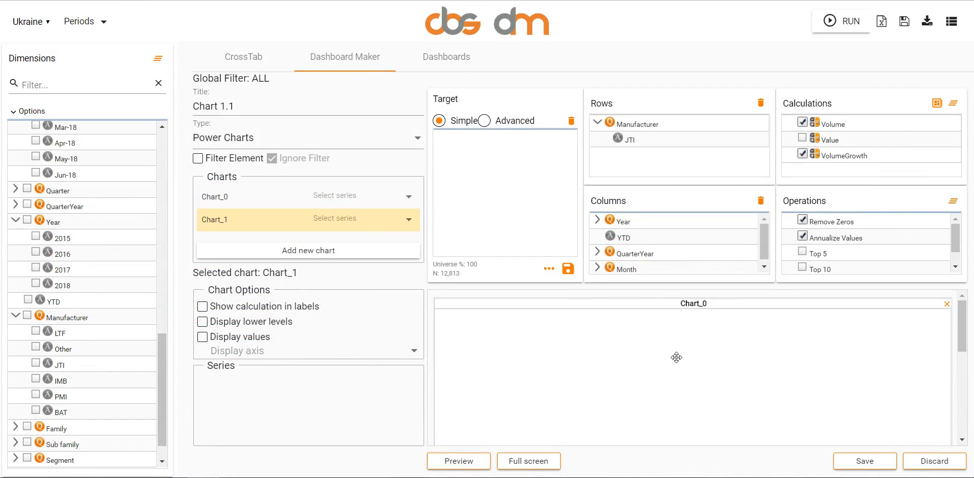
pyautogui.scroll(-5, 676, 358)
pyautogui.scroll(5, 676, 358)
pyautogui.scroll(-4, 676, 357)
pyautogui.click(528, 460)
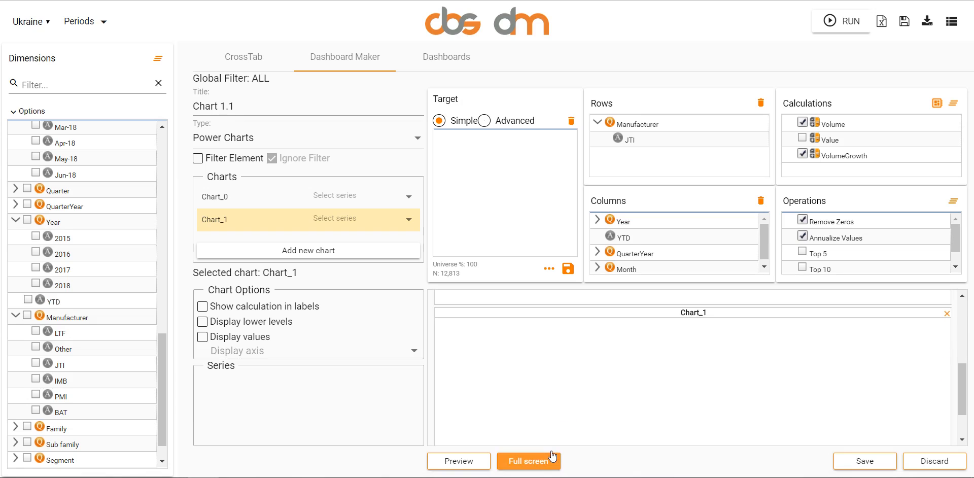
pyautogui.click(300, 453)
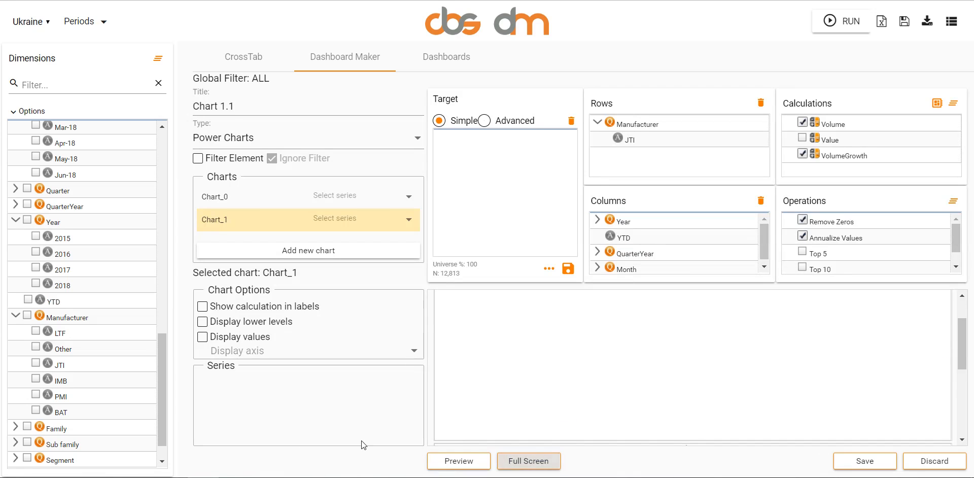
# Assign the Manufacturer - Volume and JTI - Volume series to Chart_0
pyautogui.click(408, 194)
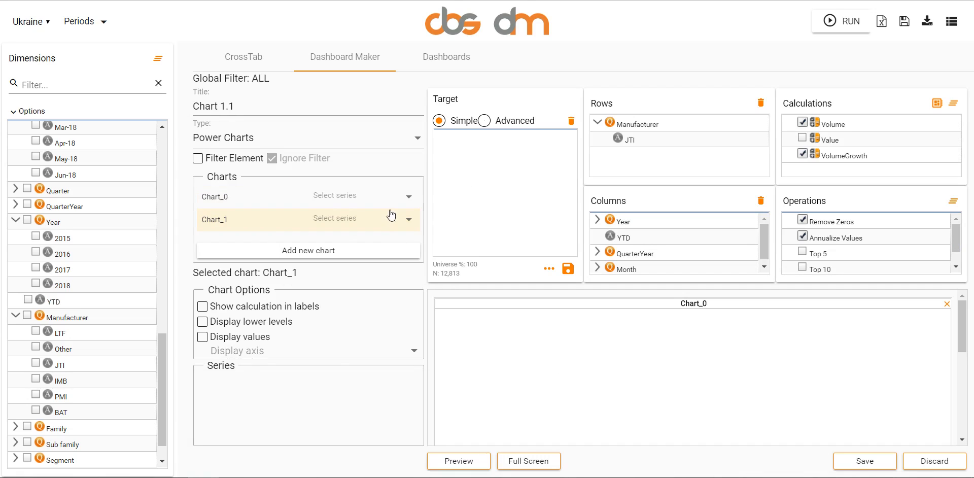
pyautogui.click(405, 195)
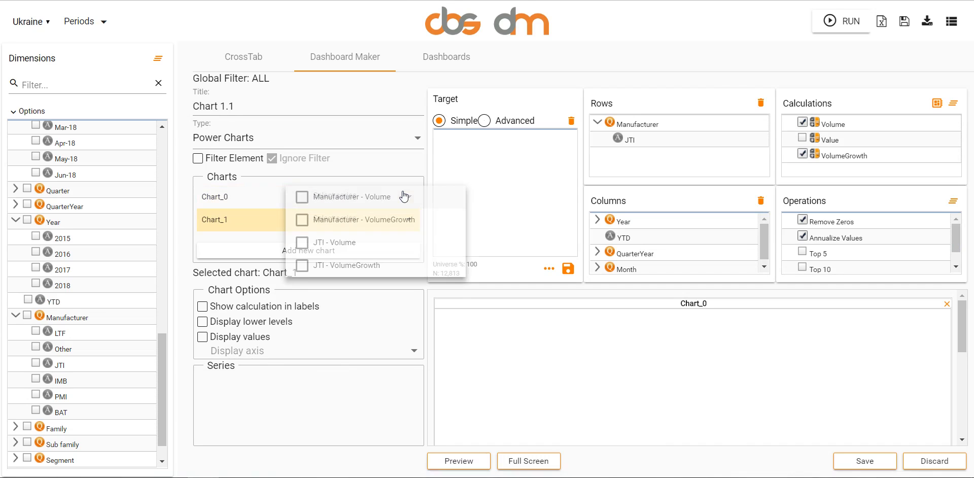
pyautogui.click(368, 195)
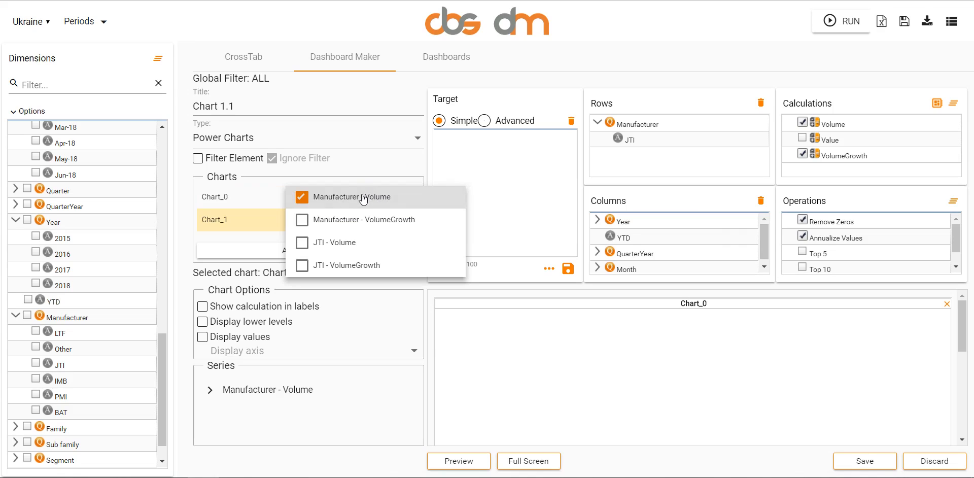
pyautogui.click(337, 237)
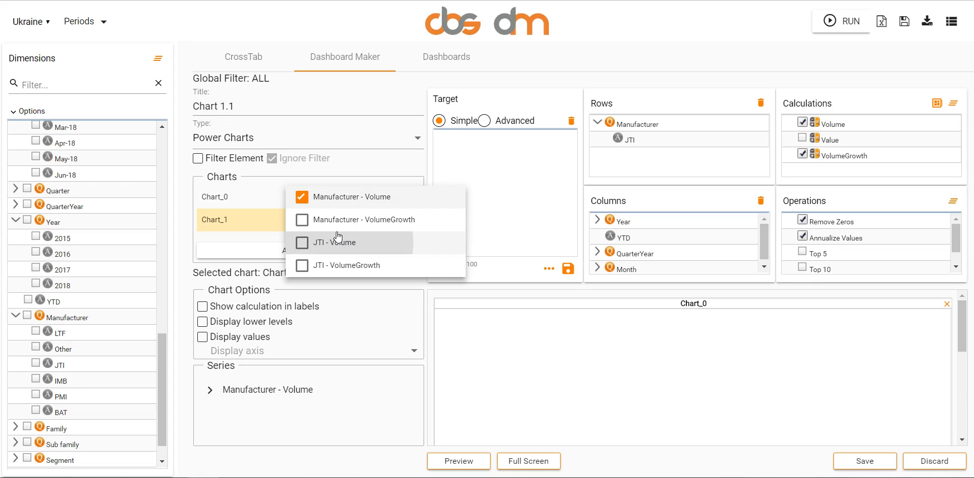
# Assign the Manufacturer - VolumeGrowth and JTI - VolumeGrowth series to Chart_1
pyautogui.click(374, 218)
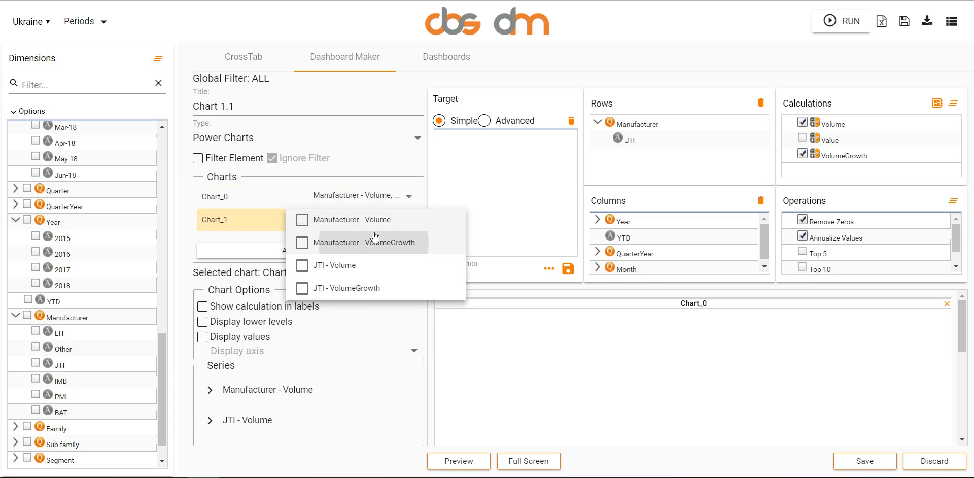
pyautogui.click(374, 238)
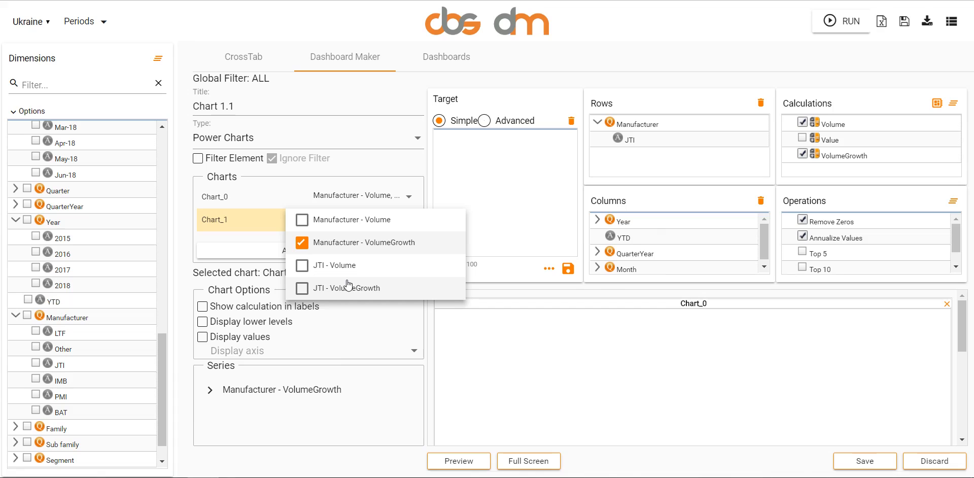
pyautogui.click(349, 286)
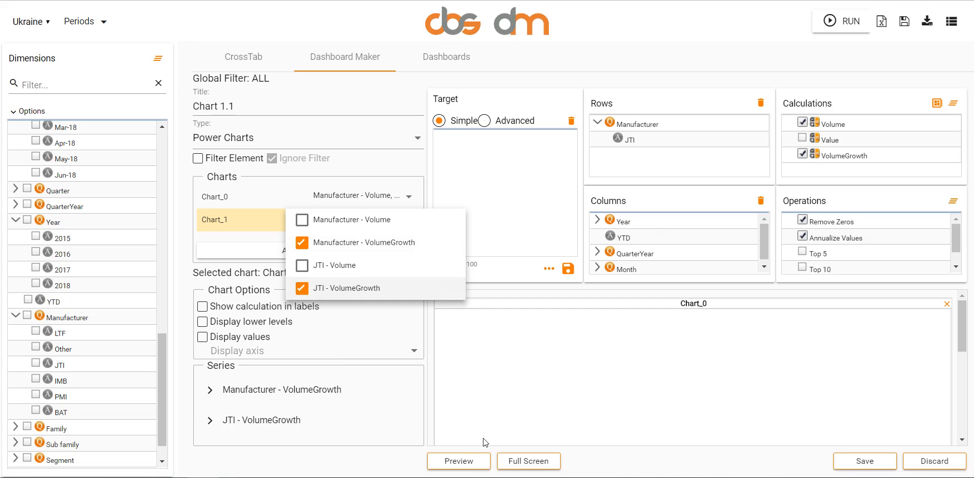
# Preview the element and examine both charts in full screen
pyautogui.click(462, 457)
pyautogui.click(464, 458)
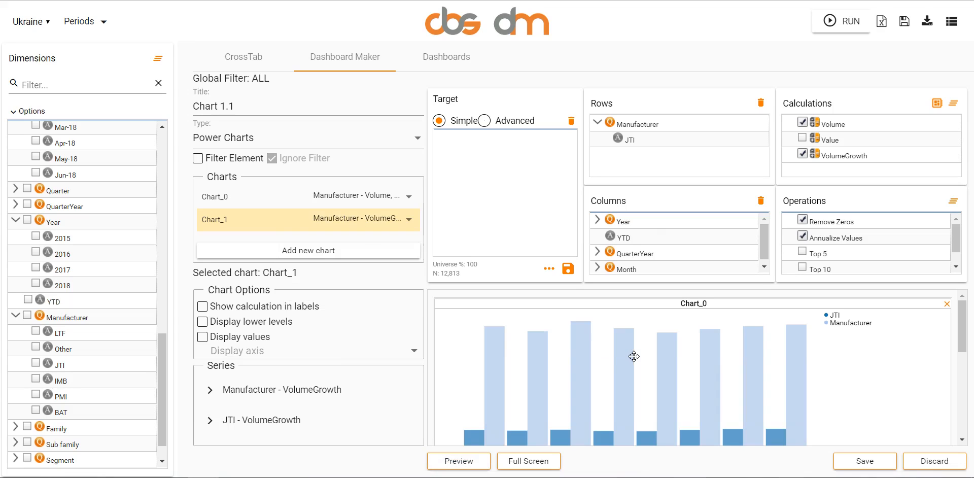
pyautogui.click(526, 460)
pyautogui.scroll(-1, 615, 234)
pyautogui.scroll(1, 616, 238)
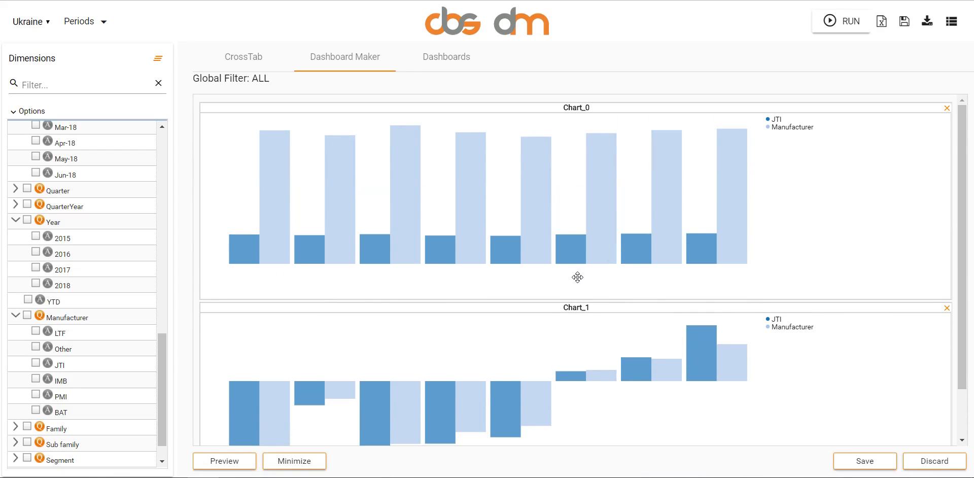
pyautogui.scroll(-1, 617, 265)
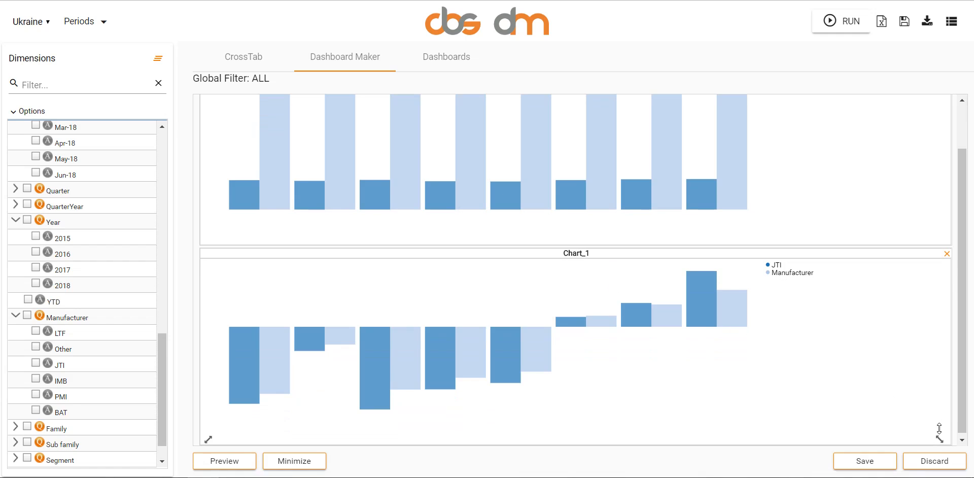
# Reduce the height of Chart_1 so both charts fit in full screen, then return to the minimized setup view
pyautogui.moveTo(939, 429); pyautogui.dragTo(922, 371)
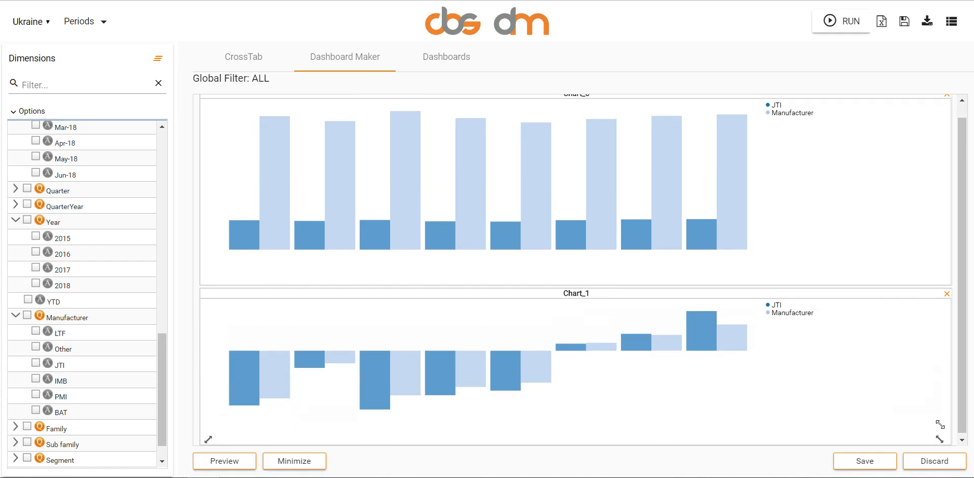
pyautogui.moveTo(940, 424); pyautogui.dragTo(931, 361)
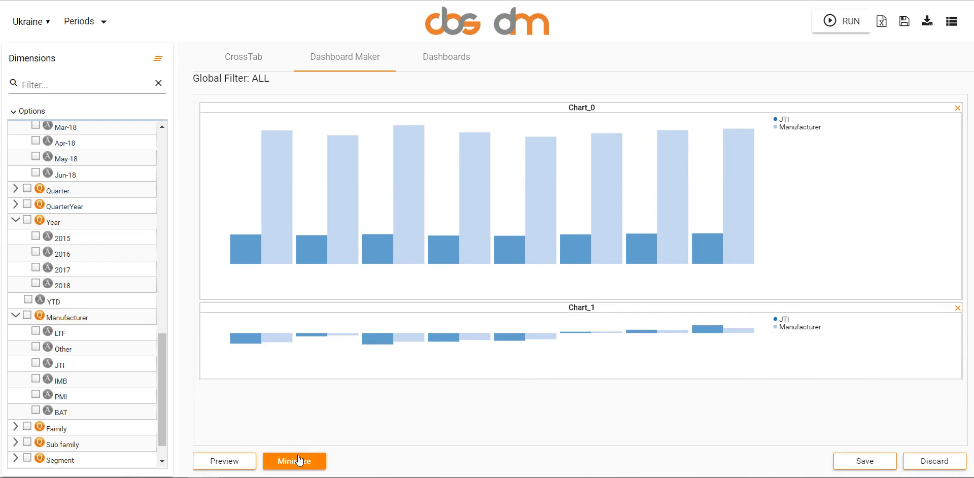
pyautogui.moveTo(948, 364); pyautogui.dragTo(937, 416)
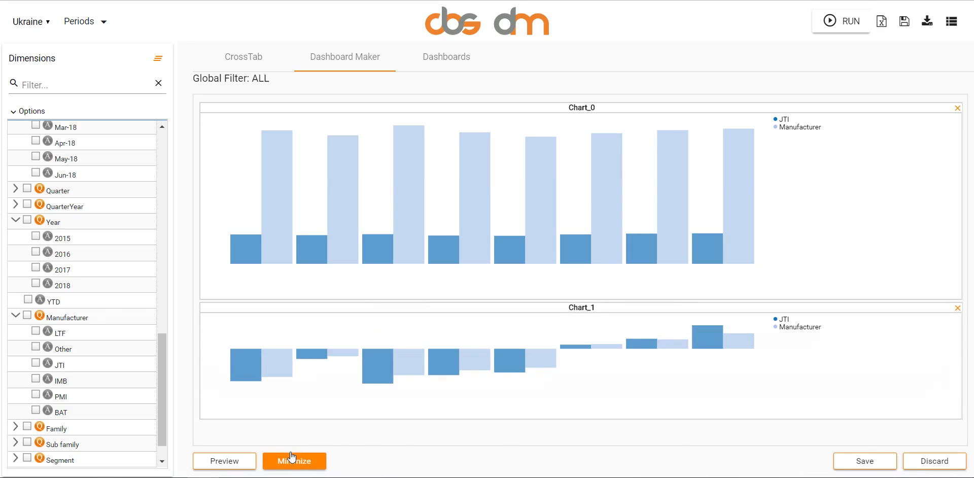
pyautogui.click(297, 459)
pyautogui.scroll(-3, 604, 341)
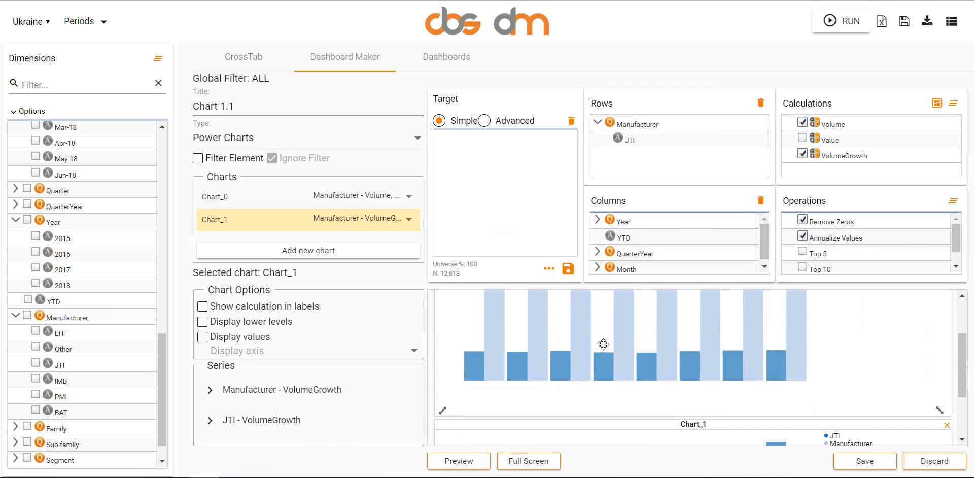
pyautogui.scroll(1, 595, 341)
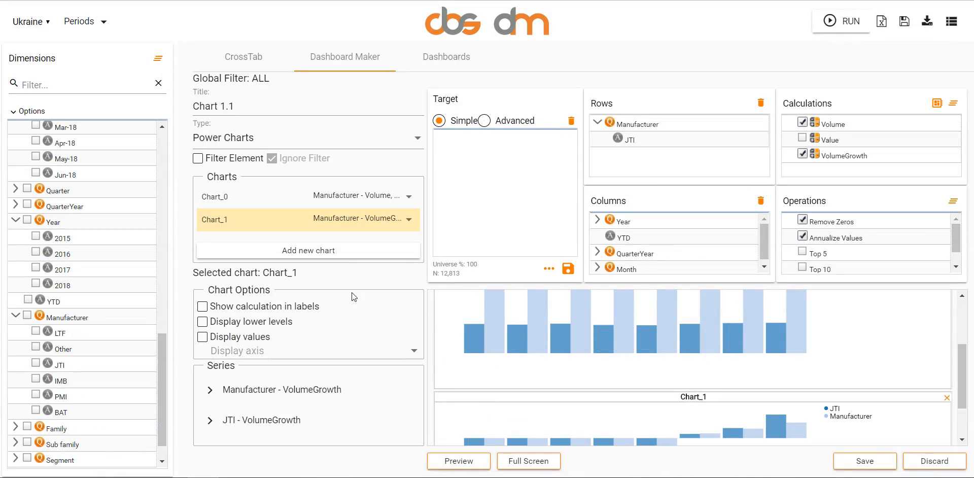
# Turn on Display values for Chart_0 and review its Manufacturer - Volume series settings
pyautogui.click(334, 199)
pyautogui.click(245, 189)
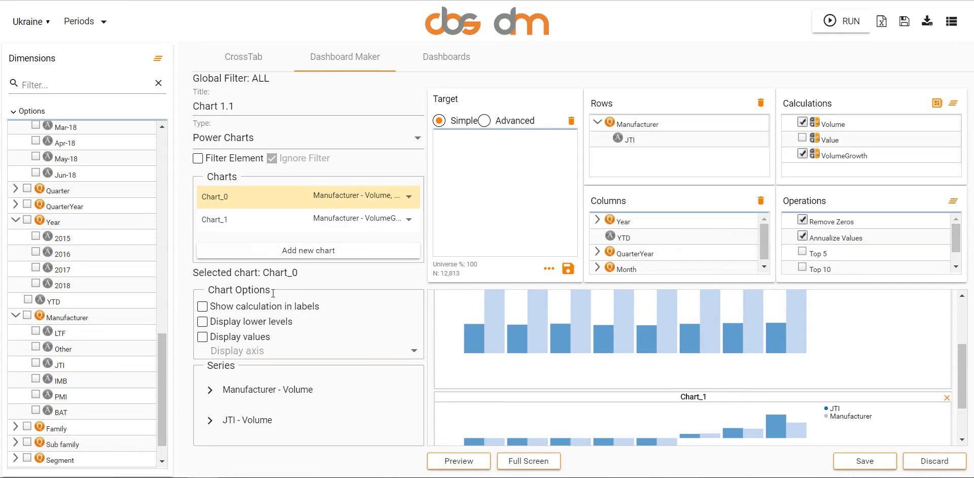
pyautogui.click(229, 336)
pyautogui.click(214, 386)
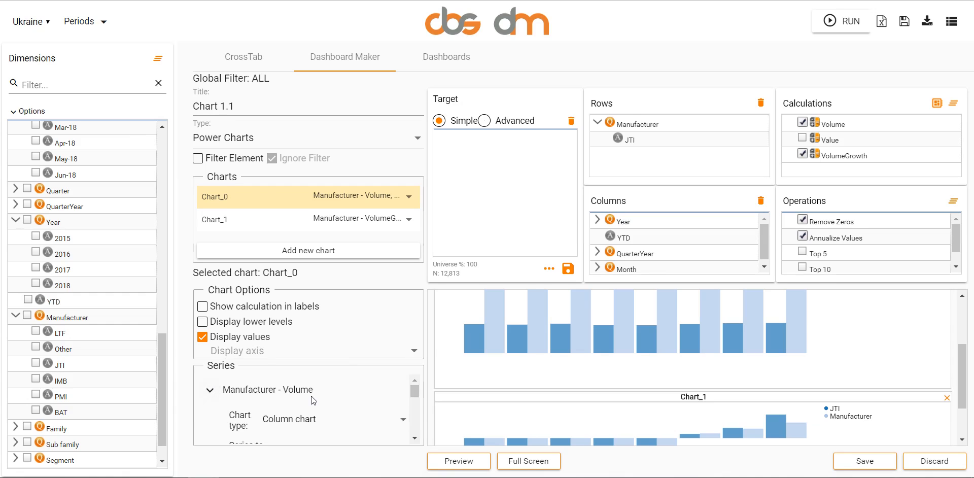
pyautogui.scroll(-1, 319, 397)
pyautogui.scroll(1, 320, 392)
pyautogui.click(210, 387)
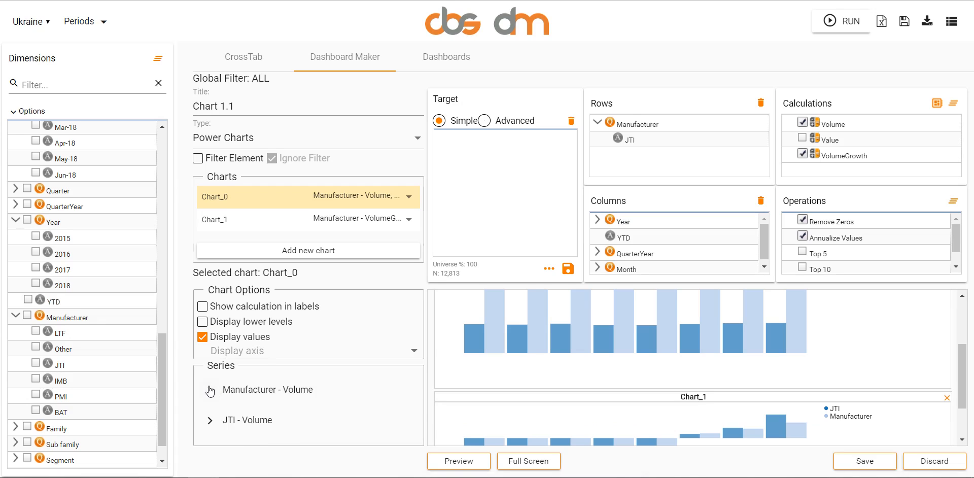
# Set the chart type of the JTI - Volume series in Chart_0 to Line chart and preview both charts
pyautogui.click(210, 386)
pyautogui.click(210, 387)
pyautogui.click(311, 412)
pyautogui.scroll(-2, 306, 400)
pyautogui.scroll(2, 306, 400)
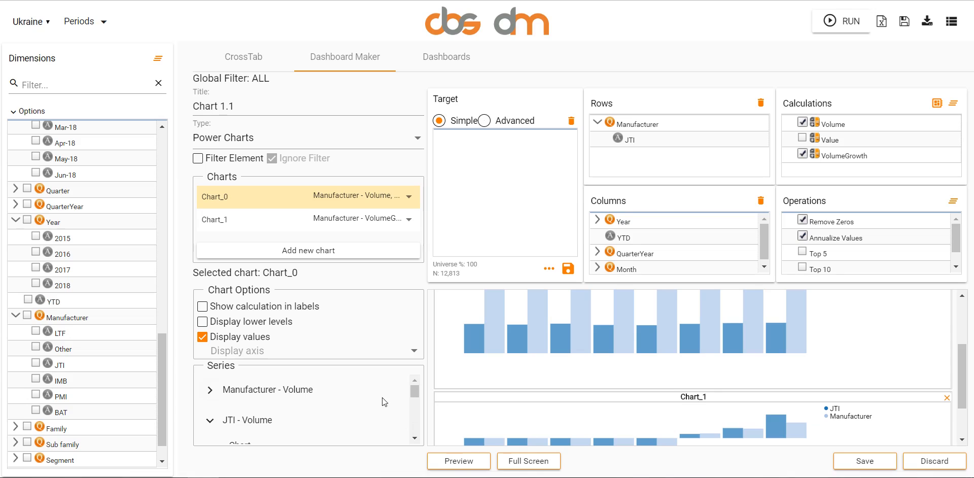
pyautogui.scroll(-3, 415, 382)
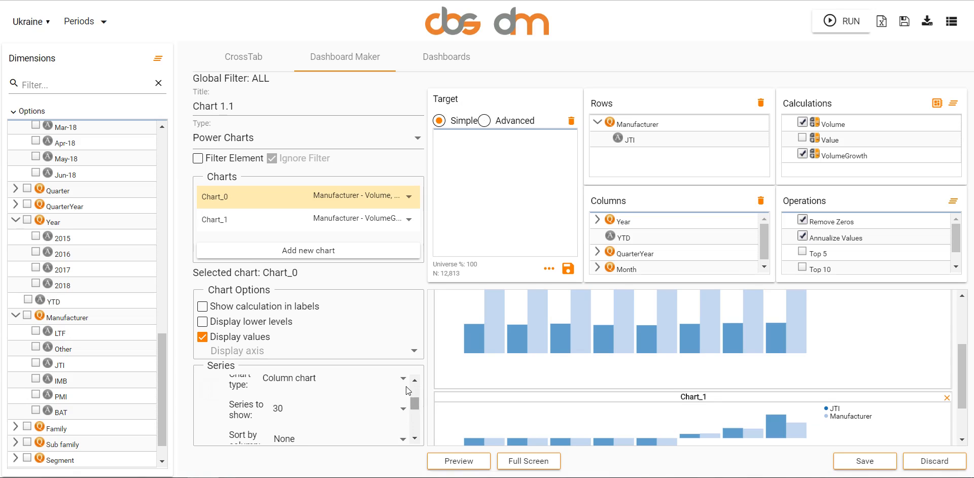
pyautogui.click(402, 377)
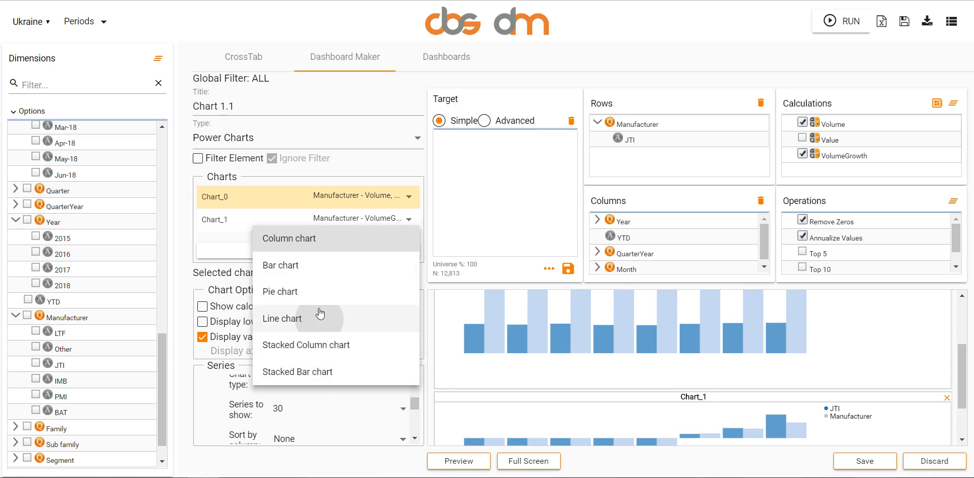
pyautogui.click(322, 314)
pyautogui.click(452, 460)
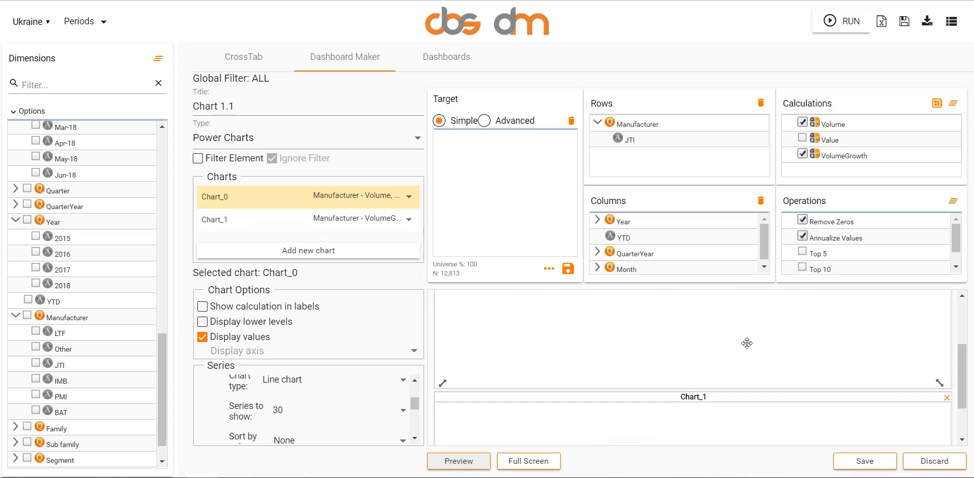
pyautogui.scroll(2, 750, 344)
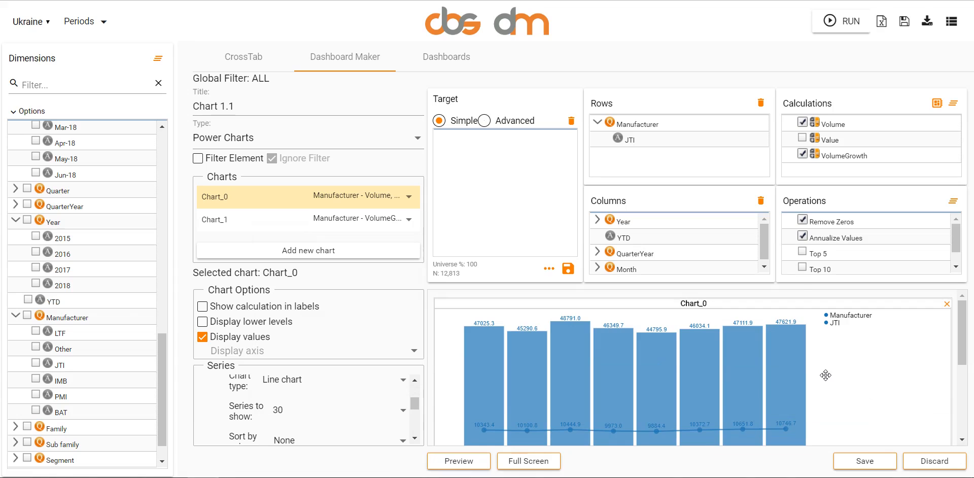
pyautogui.scroll(-3, 826, 375)
pyautogui.scroll(3, 760, 372)
pyautogui.scroll(-3, 760, 372)
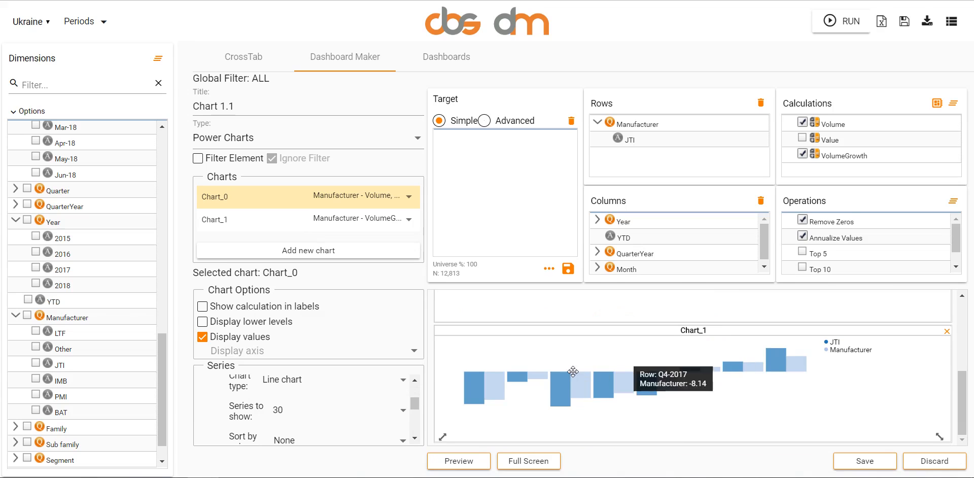
# Turn on Display values for Chart_1 with the display axis set to X Axsis, then preview the result in full screen and minimize it
pyautogui.click(259, 220)
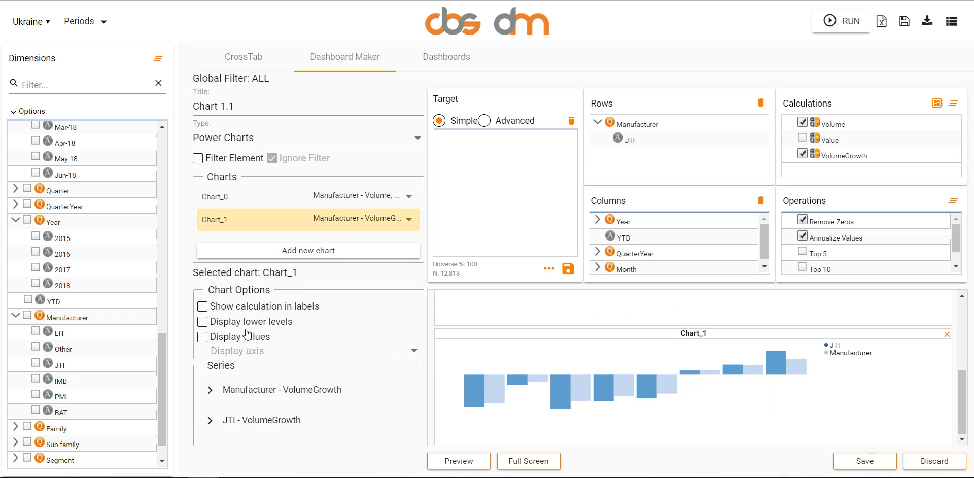
pyautogui.click(212, 331)
pyautogui.click(262, 349)
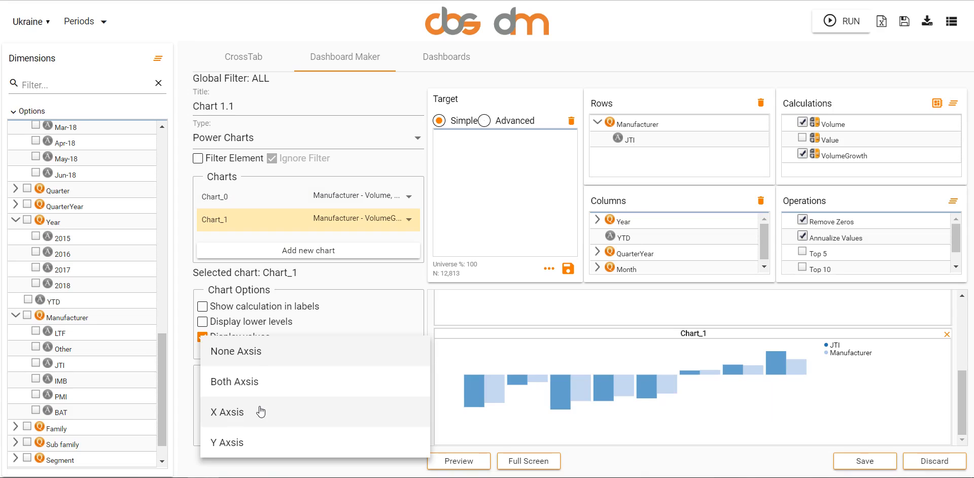
pyautogui.click(261, 411)
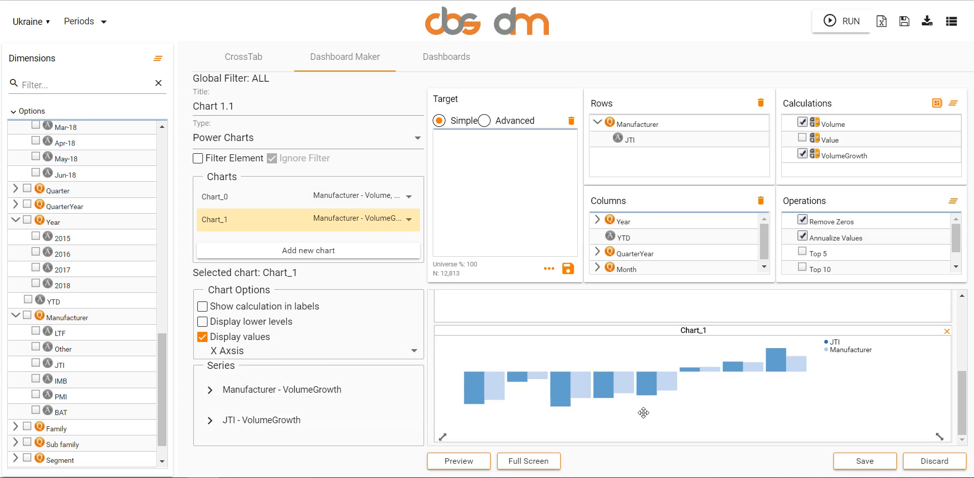
pyautogui.click(456, 460)
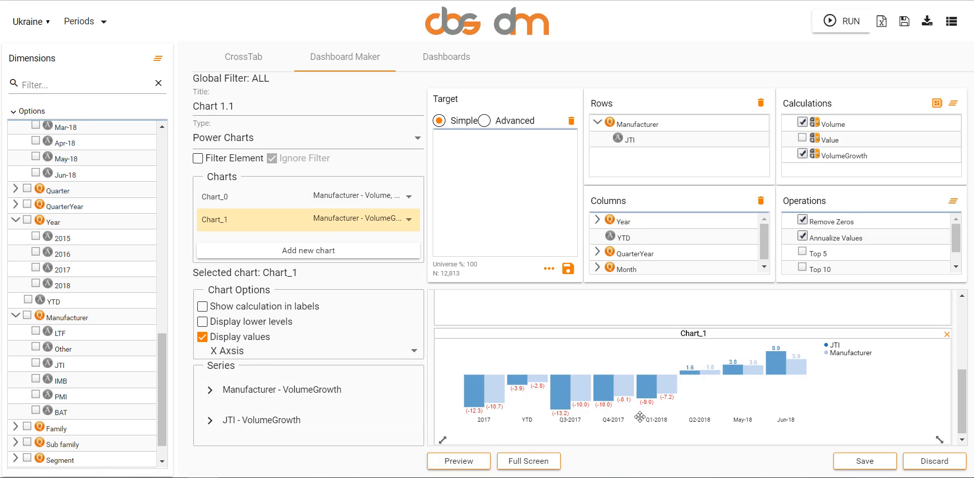
pyautogui.click(542, 456)
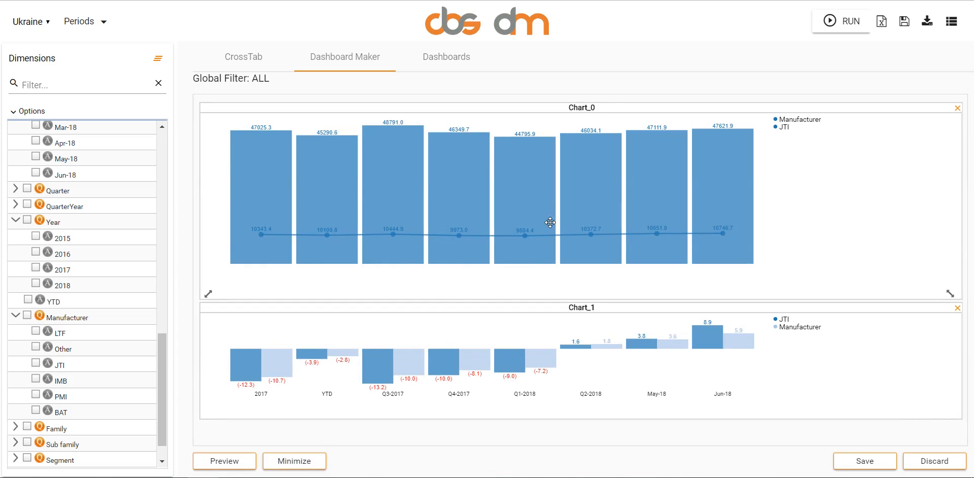
pyautogui.click(463, 476)
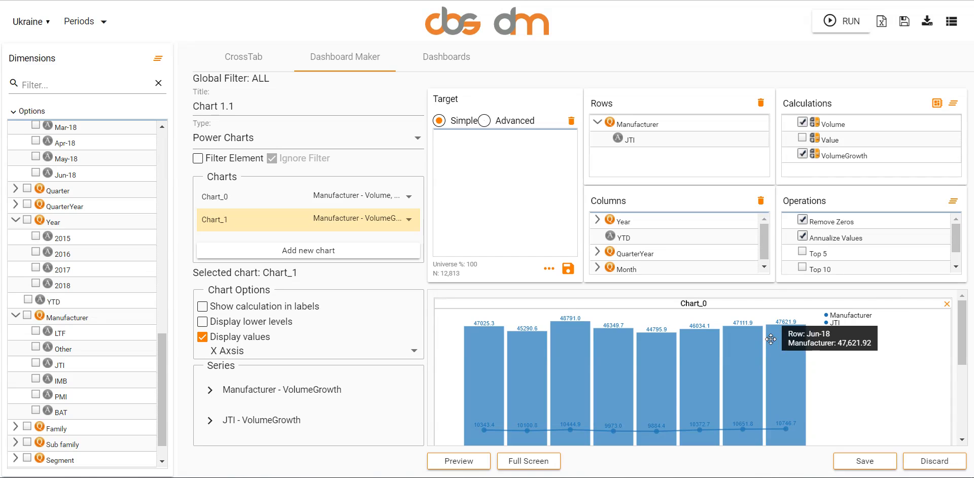
# Recolor the Manufacturer series in Chart_0 light gray (#bbc0c4)
pyautogui.click(825, 307)
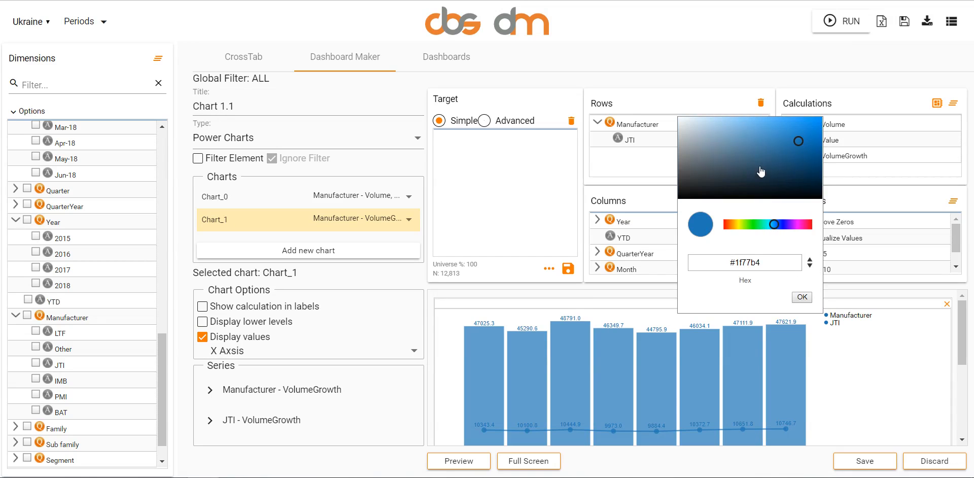
pyautogui.click(685, 135)
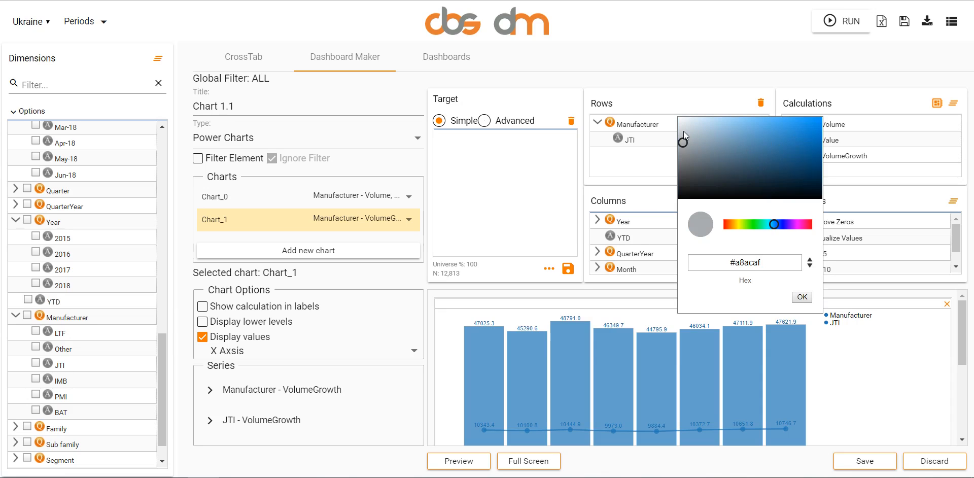
pyautogui.click(801, 297)
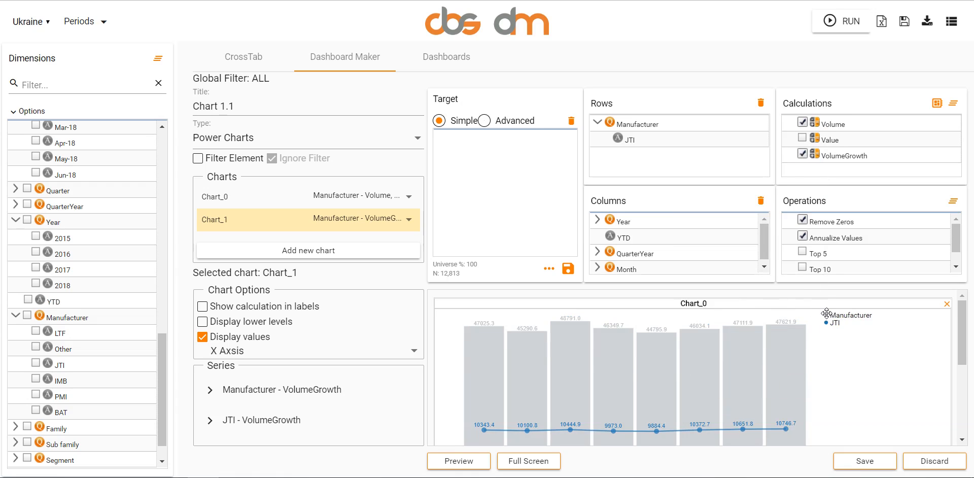
# Recolor the JTI series in Chart_0 from its legend marker, settling on dark green (#237422)
pyautogui.click(827, 322)
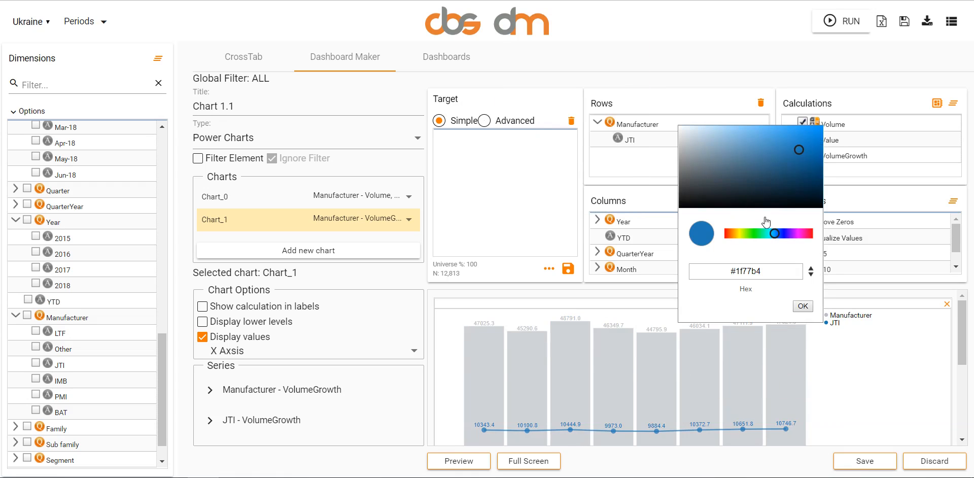
pyautogui.click(753, 233)
pyautogui.click(780, 135)
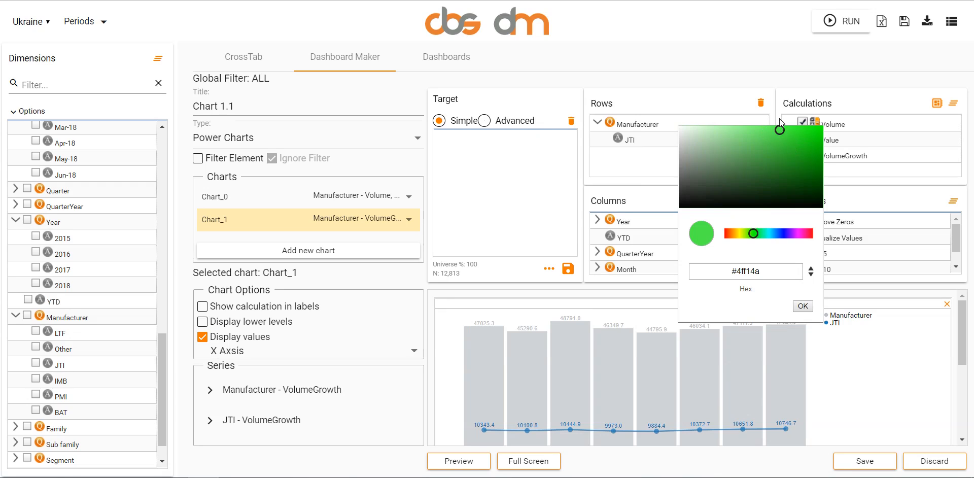
pyautogui.click(787, 148)
pyautogui.moveTo(787, 149); pyautogui.dragTo(788, 160)
pyautogui.click(782, 155)
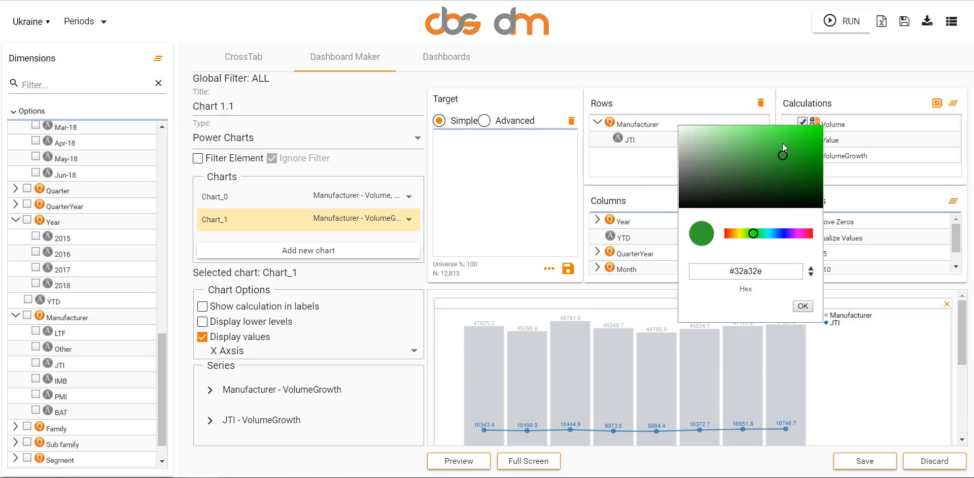
pyautogui.click(773, 146)
pyautogui.click(811, 306)
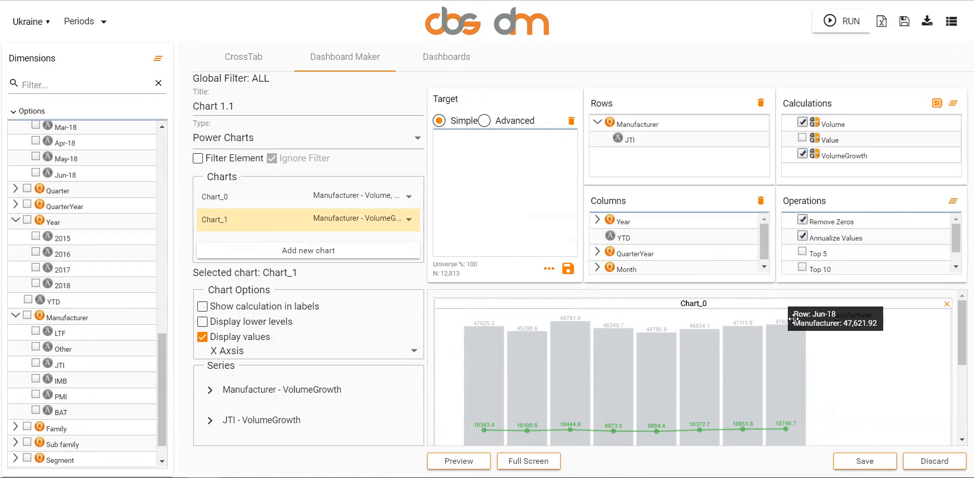
pyautogui.click(827, 318)
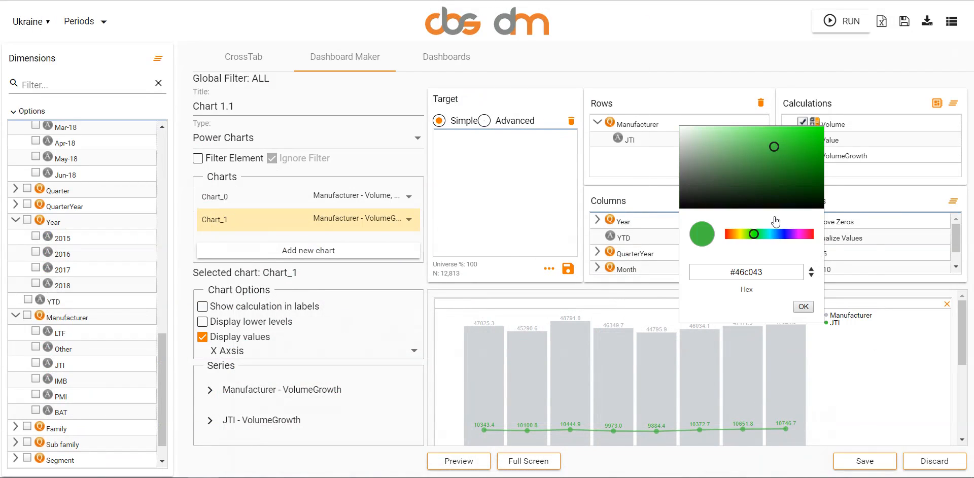
pyautogui.click(782, 170)
pyautogui.click(803, 306)
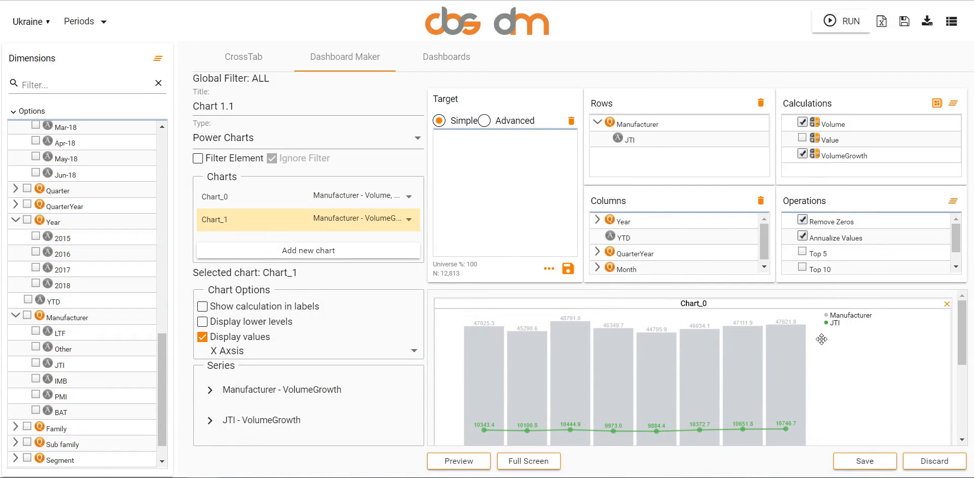
# Recolor the JTI series in Chart_1 with a muted gray-green (#587060)
pyautogui.scroll(-1, 600, 428)
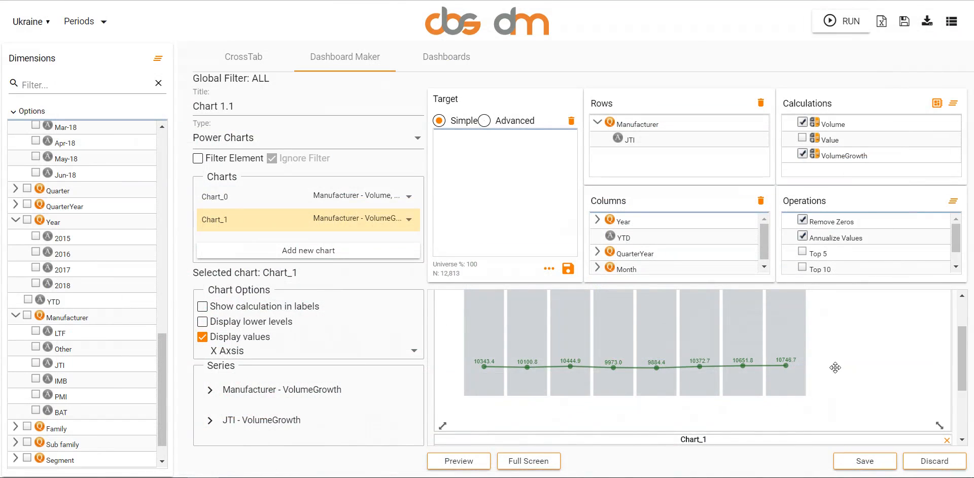
pyautogui.scroll(-1, 835, 367)
pyautogui.scroll(-2, 826, 369)
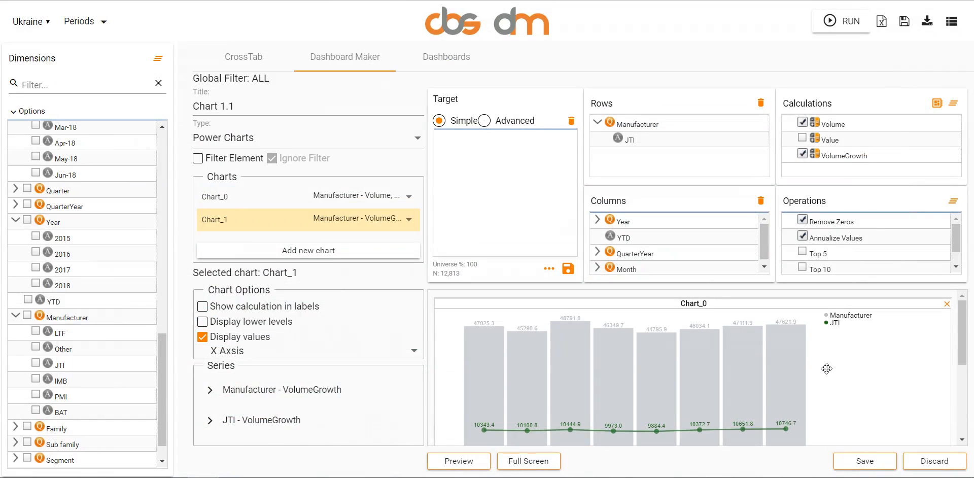
pyautogui.scroll(-2, 827, 368)
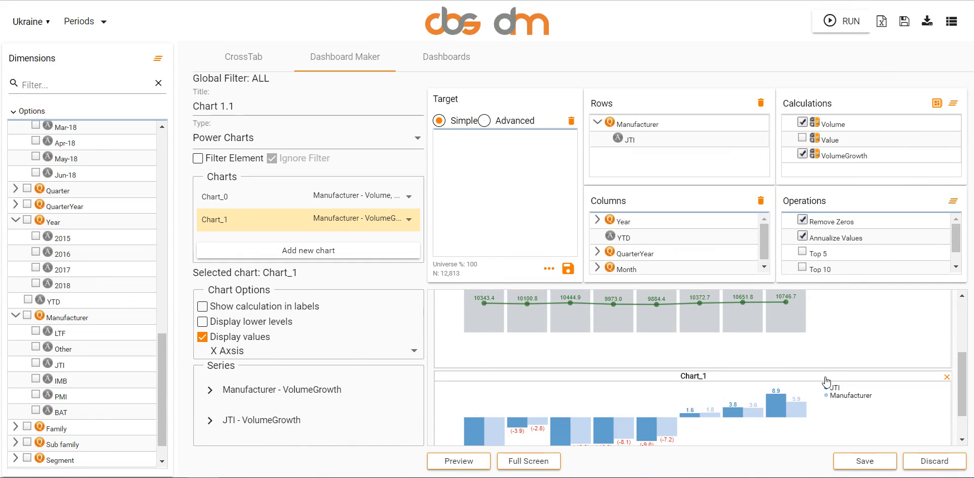
pyautogui.click(826, 385)
pyautogui.click(729, 230)
pyautogui.click(759, 299)
pyautogui.click(807, 215)
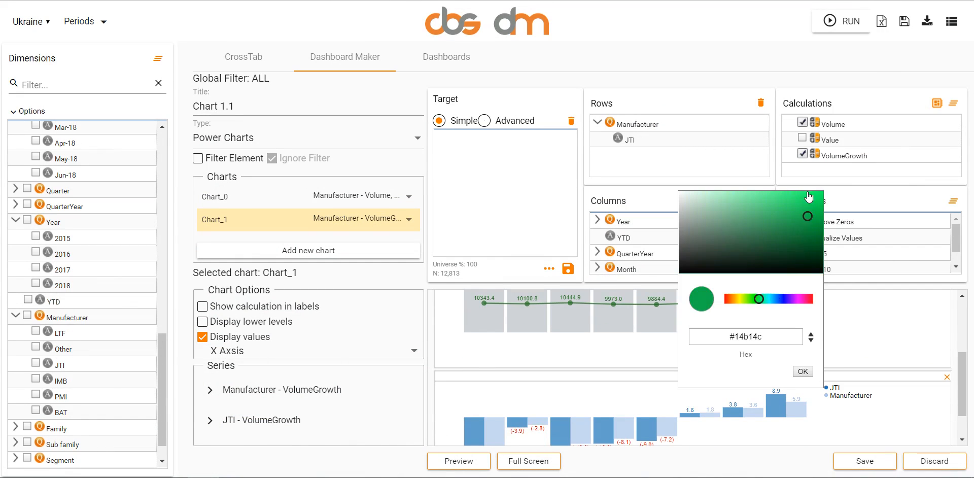
pyautogui.click(737, 217)
pyautogui.click(710, 237)
pyautogui.click(802, 368)
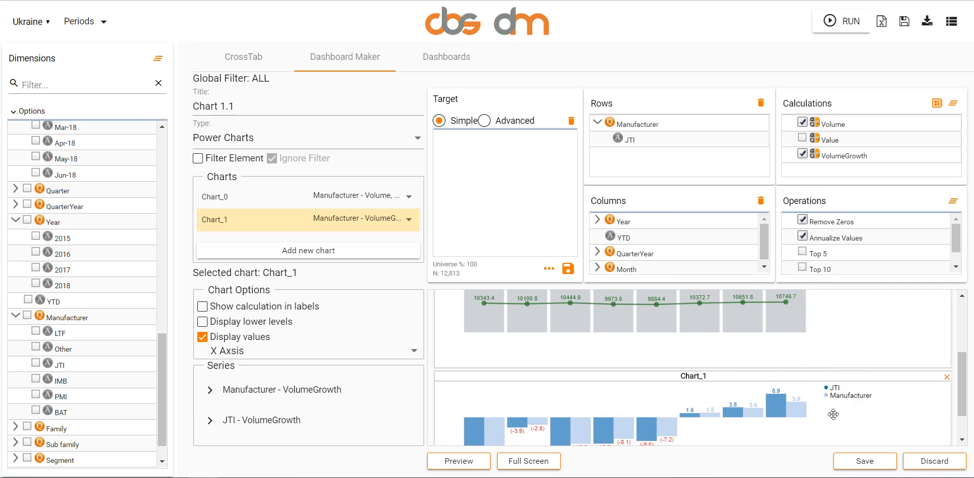
# Copy the hex color code of the Manufacturer series in Chart_0
pyautogui.scroll(2, 835, 353)
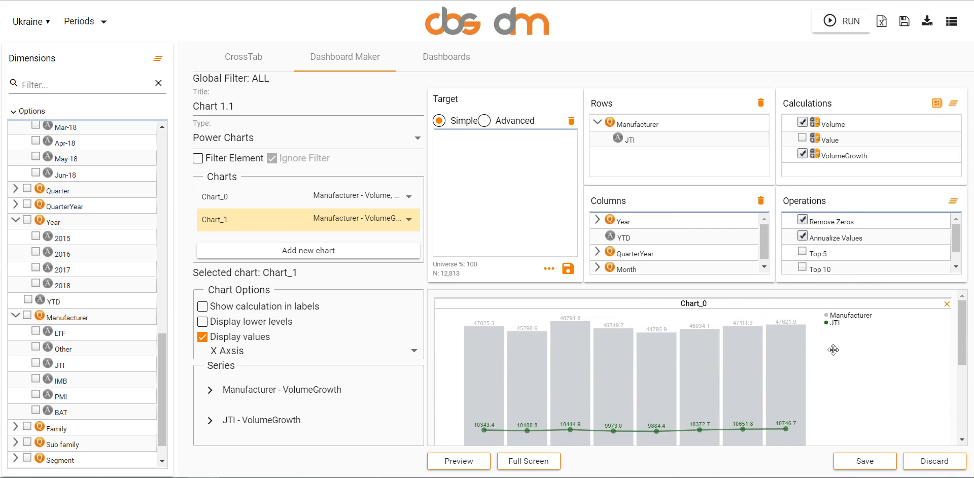
pyautogui.click(826, 305)
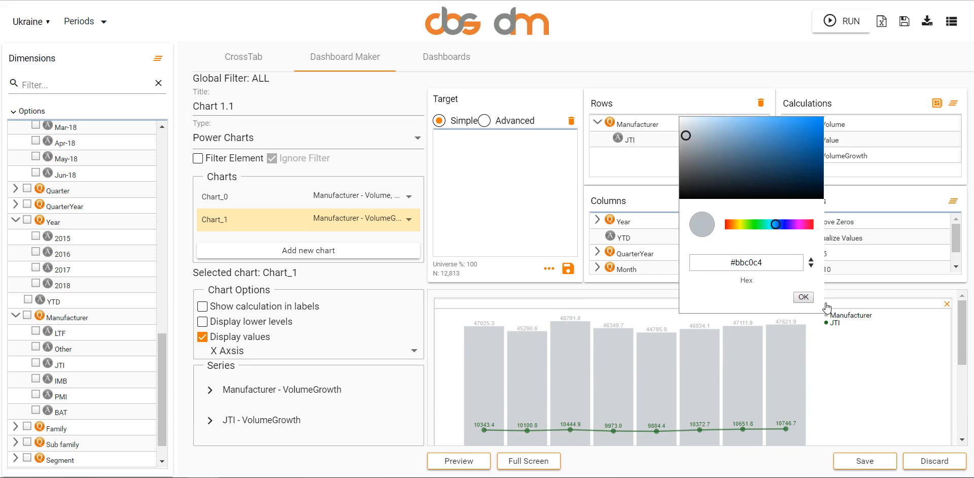
pyautogui.click(769, 246)
pyautogui.moveTo(773, 250); pyautogui.dragTo(708, 251)
pyautogui.hotkey('ctrl', 'c')
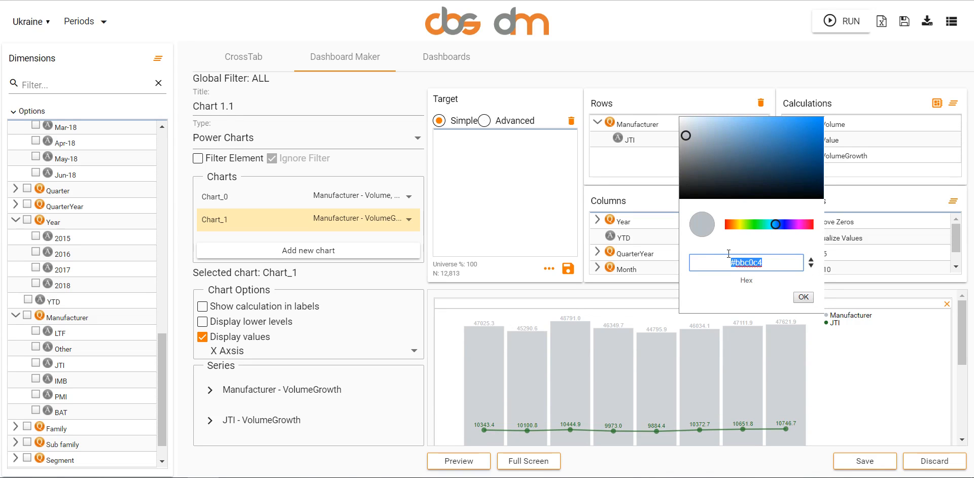
pyautogui.click(803, 296)
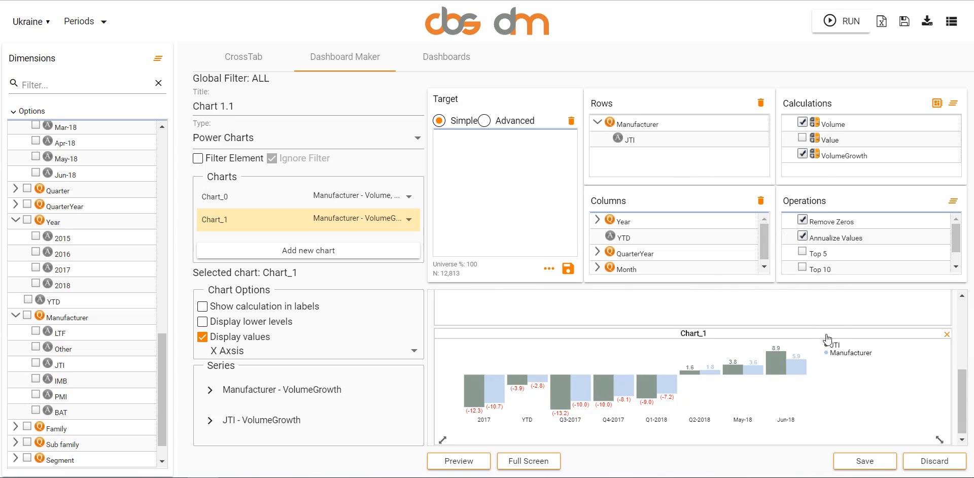
# Apply the copied gray #bbc0c4 to the Manufacturer series in Chart_1
pyautogui.click(826, 341)
pyautogui.click(832, 364)
pyautogui.click(827, 347)
pyautogui.click(773, 295)
pyautogui.hotkey('ctrl', 'a')
pyautogui.hotkey('ctrl', 'v')
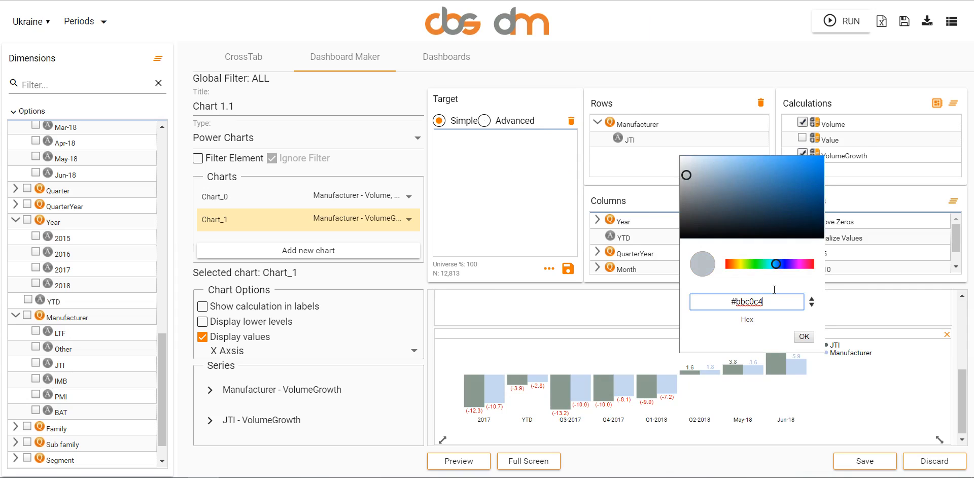
pyautogui.click(804, 336)
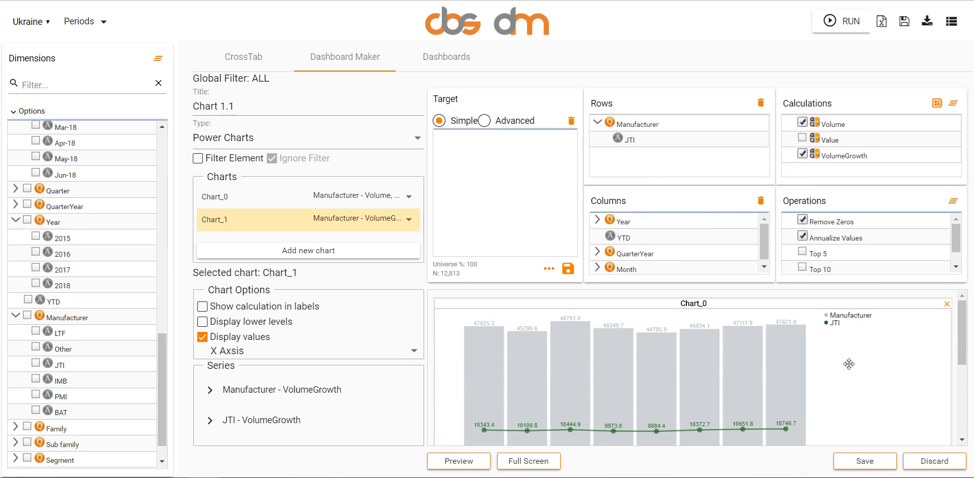
# Copy the hex color code of the JTI series in Chart_0
pyautogui.click(827, 322)
pyautogui.click(773, 268)
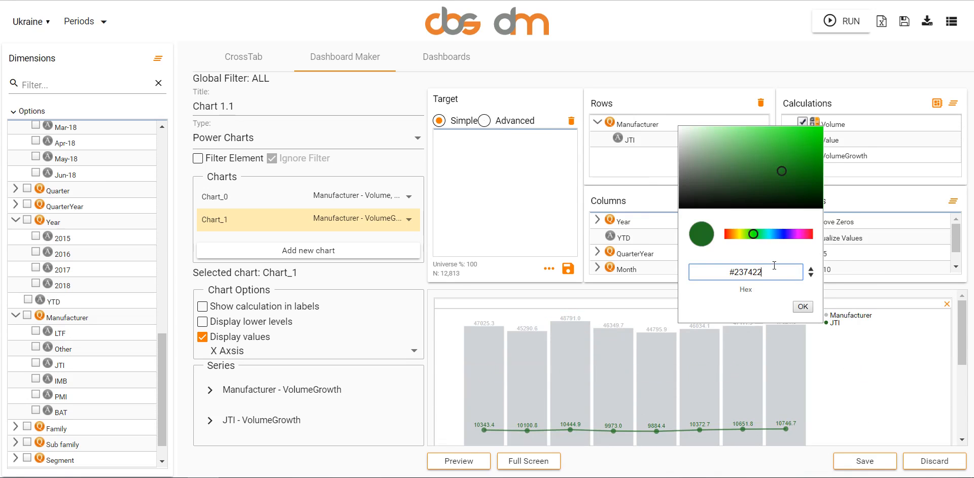
pyautogui.hotkey('ctrl', 'a')
pyautogui.click(803, 306)
# Apply the copied dark green #237422 to the JTI series in Chart_1
pyautogui.scroll(-3, 820, 323)
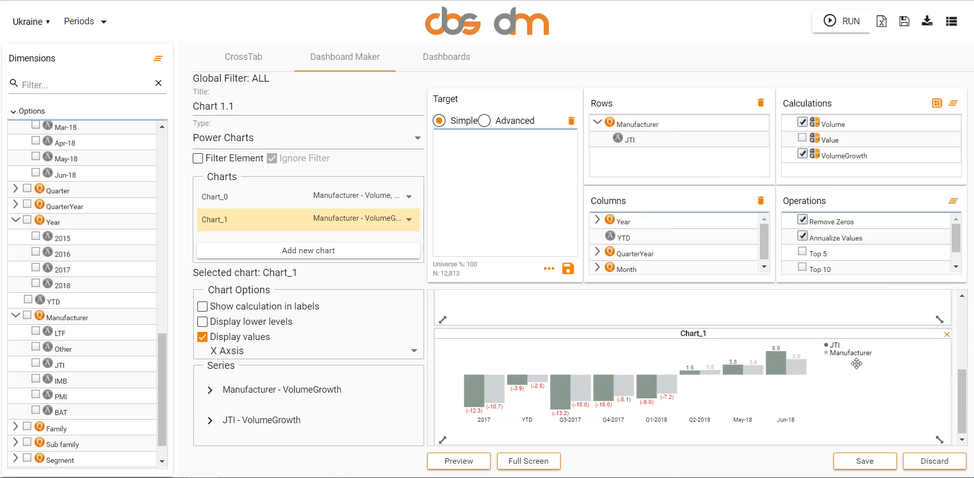
pyautogui.click(827, 337)
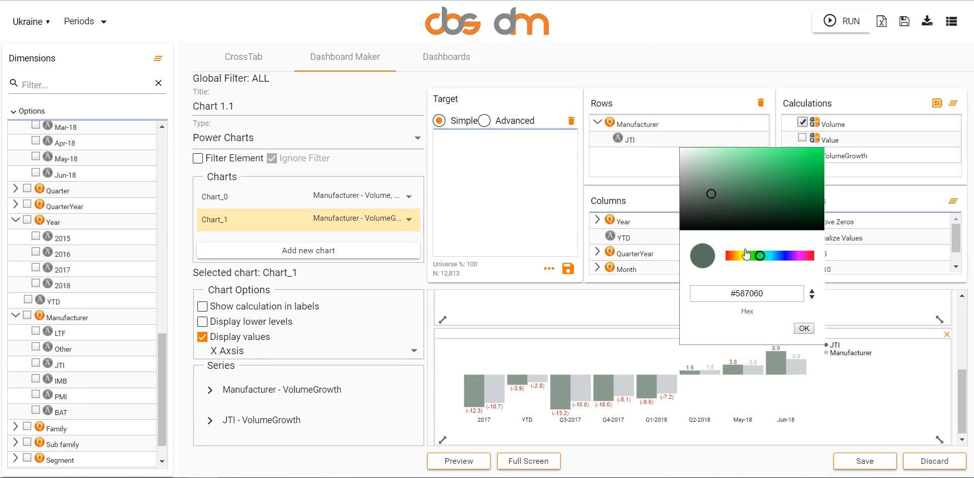
pyautogui.click(766, 291)
pyautogui.hotkey('ctrl', 'a')
pyautogui.hotkey('ctrl', 'v')
pyautogui.click(805, 326)
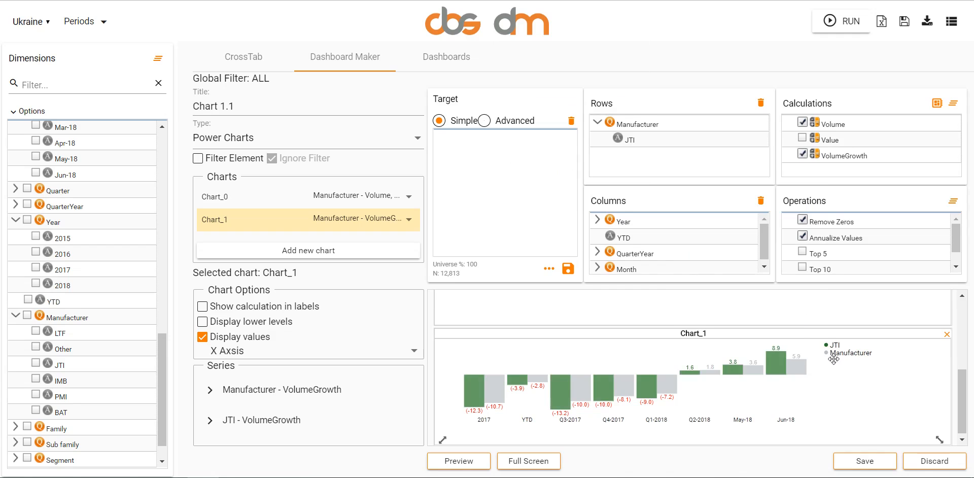
# Refresh the preview and check the series colors in Chart_0 and Chart_1
pyautogui.click(458, 460)
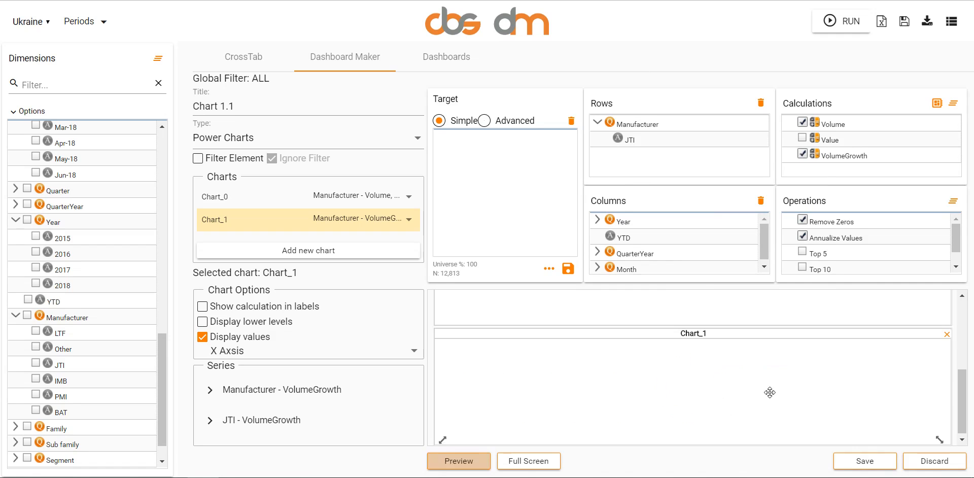
pyautogui.scroll(5, 841, 370)
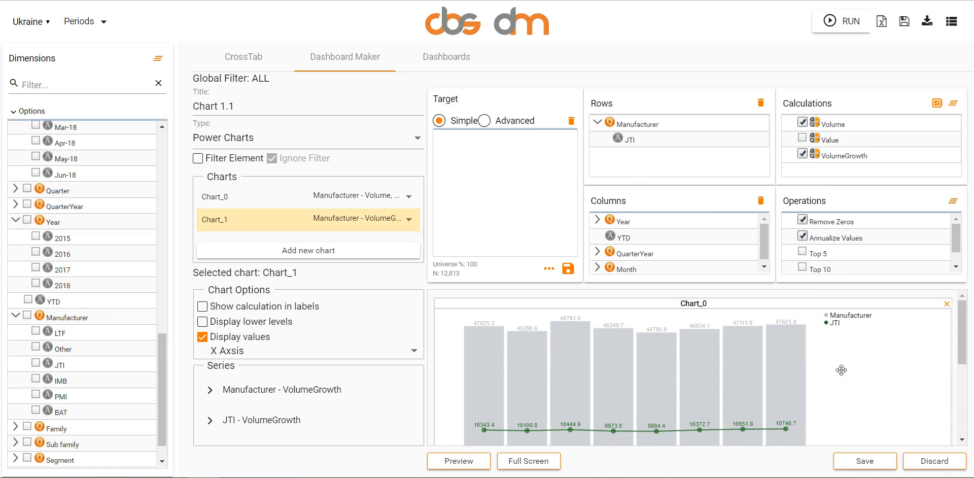
pyautogui.scroll(-2, 841, 370)
pyautogui.scroll(-2, 841, 370)
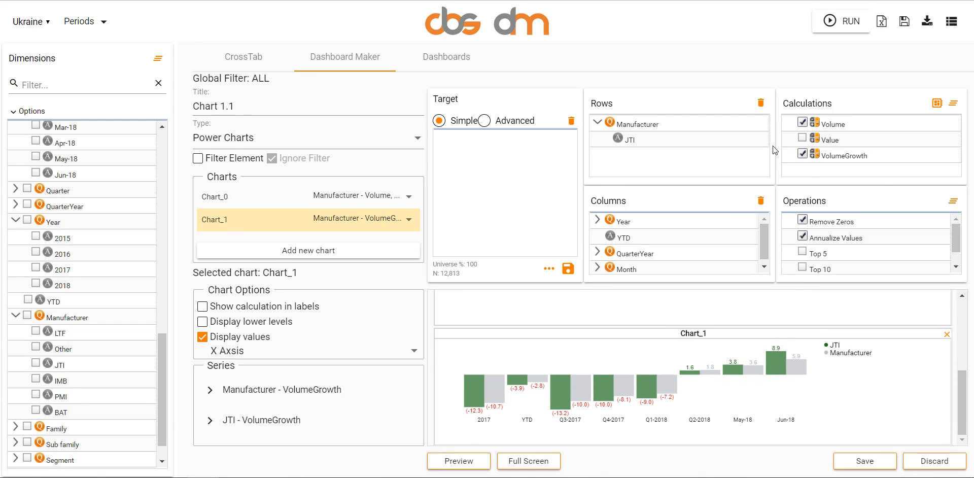
# Review both charts in full-screen view, return to the editor and save Chart 1.1
pyautogui.click(531, 451)
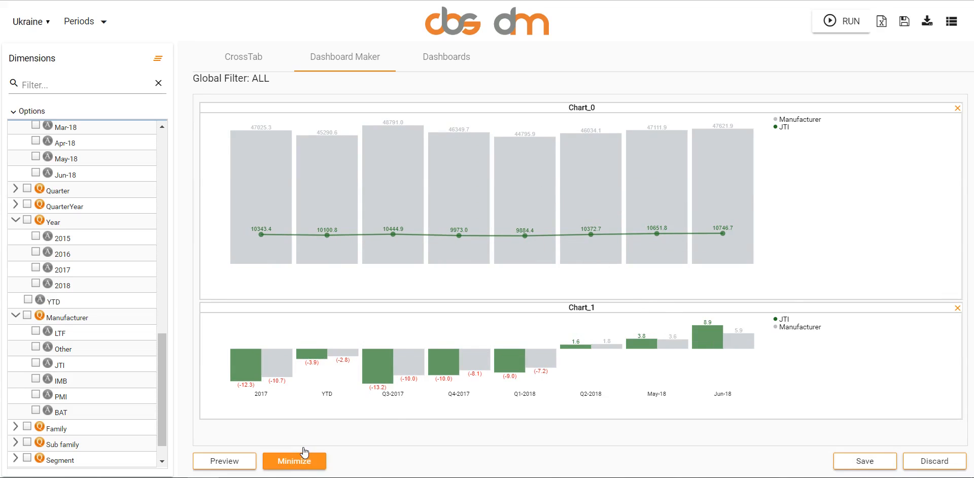
pyautogui.click(297, 461)
pyautogui.click(867, 460)
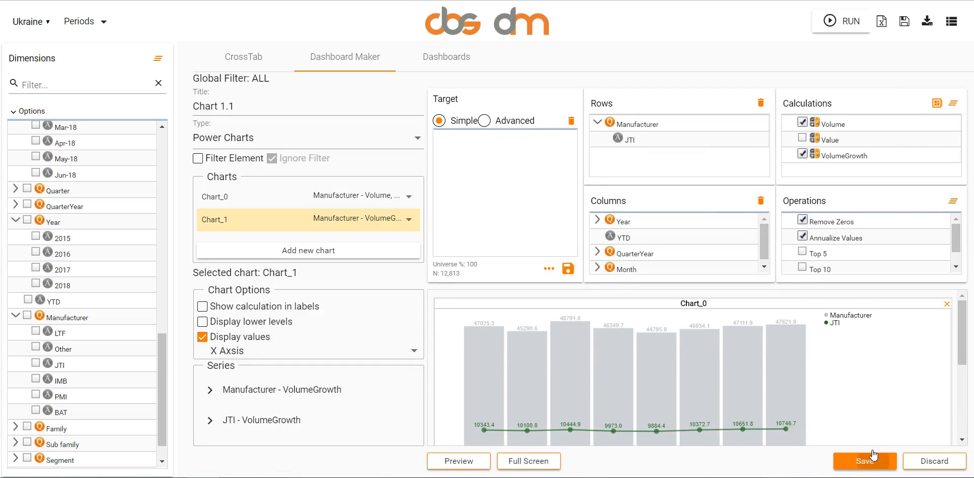